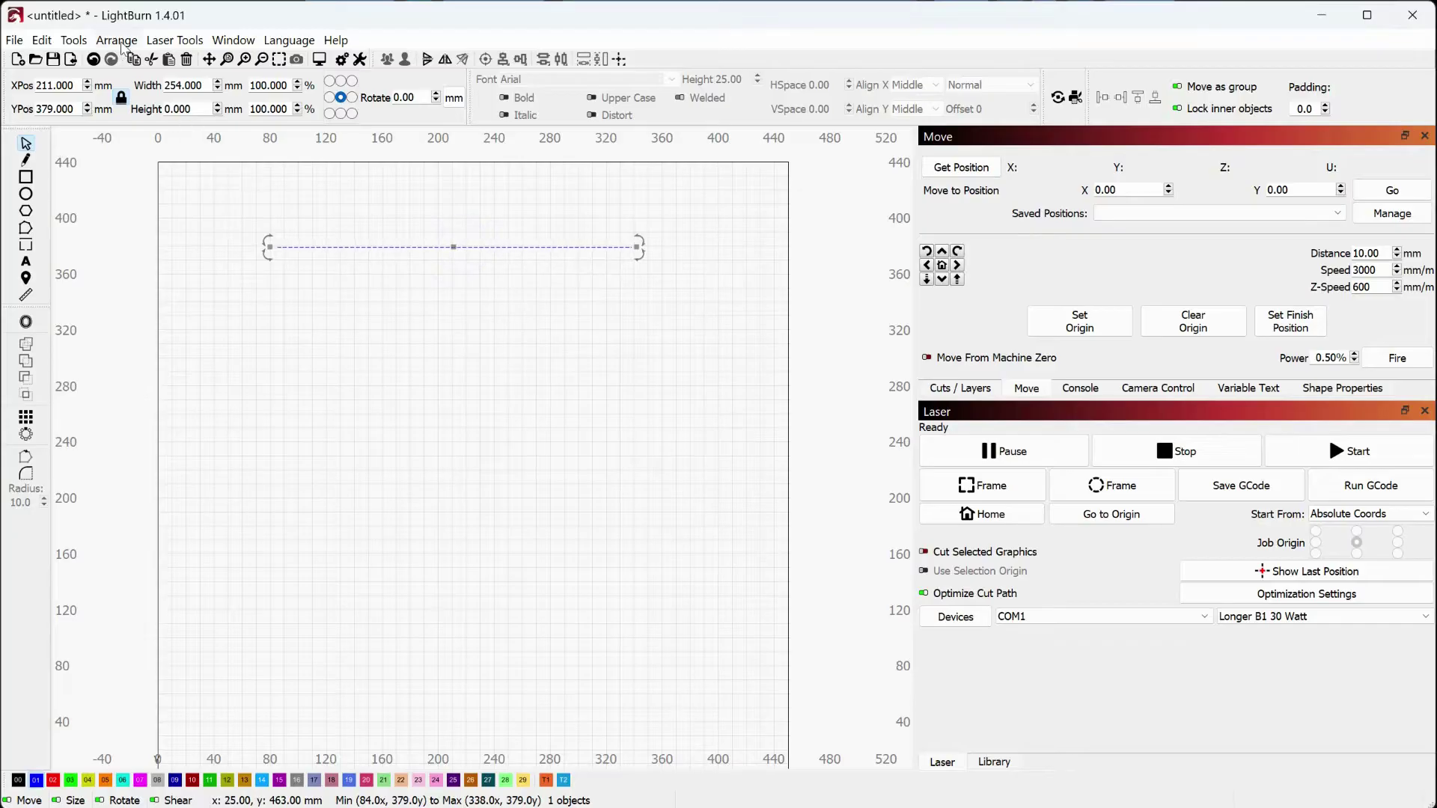
- Open the Arrange menu to reach the arranging and duplication commands
click(119, 41)
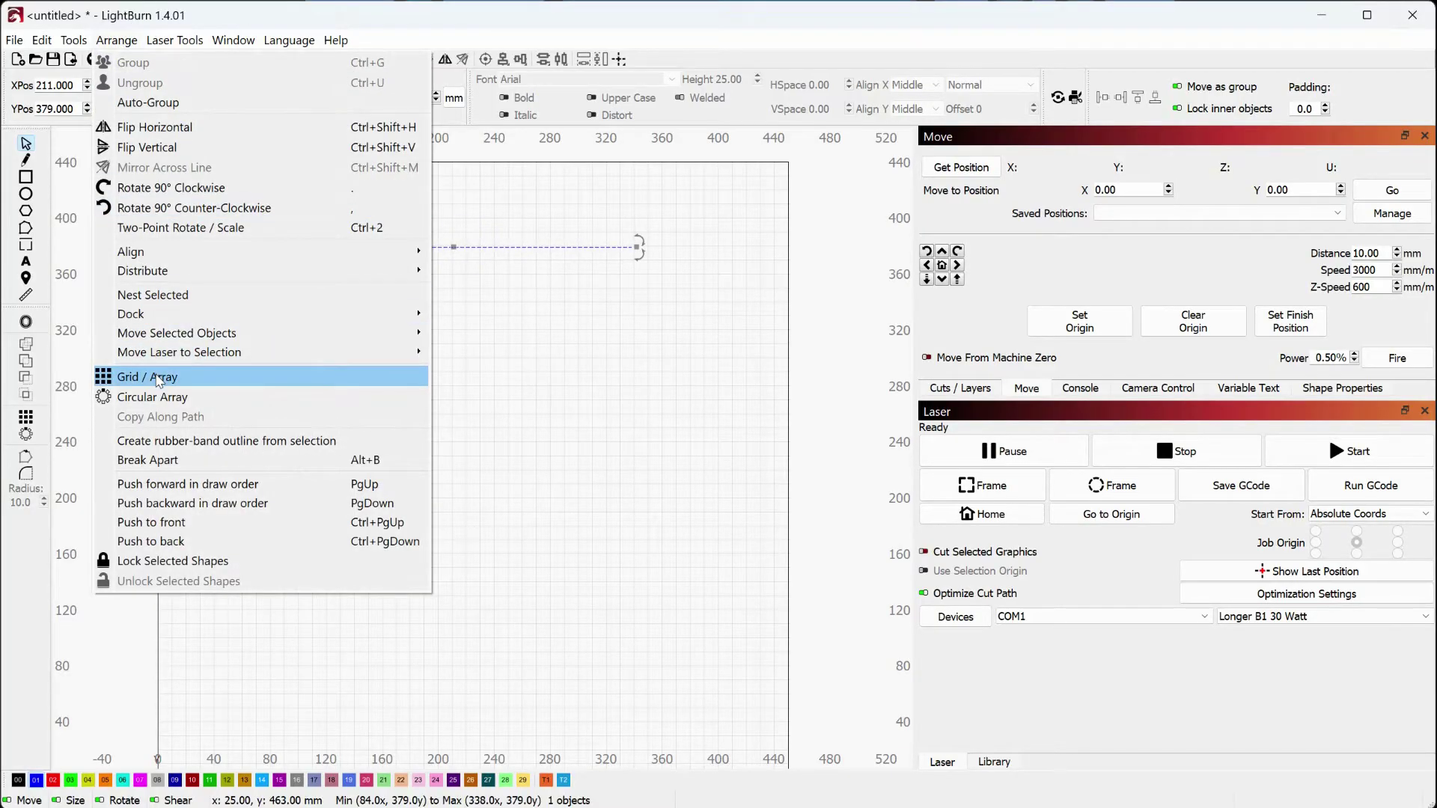
- Array the line into a 1-column, 5-row grid with 30 mm Y spacing, then deselect
click(159, 380)
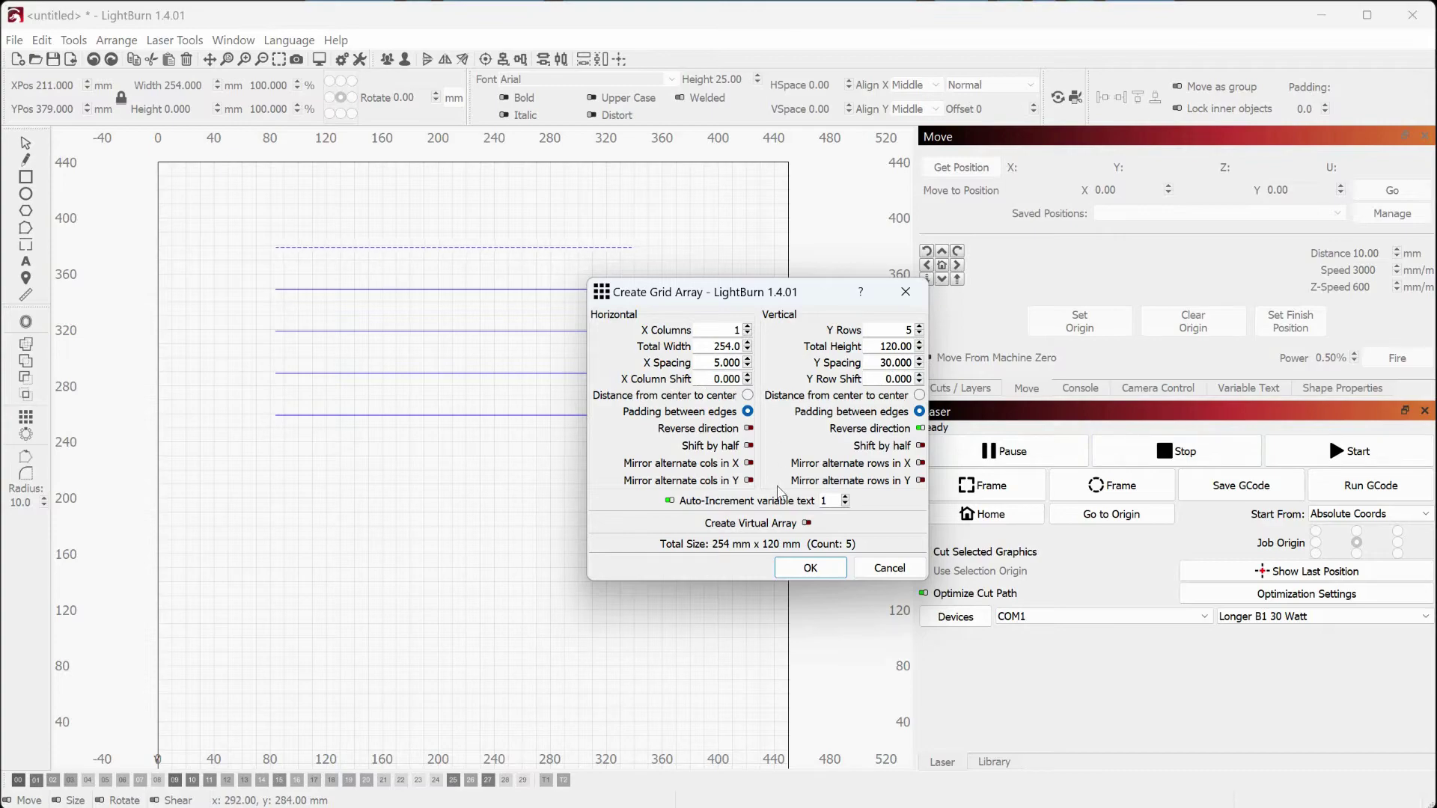
click(789, 571)
click(666, 507)
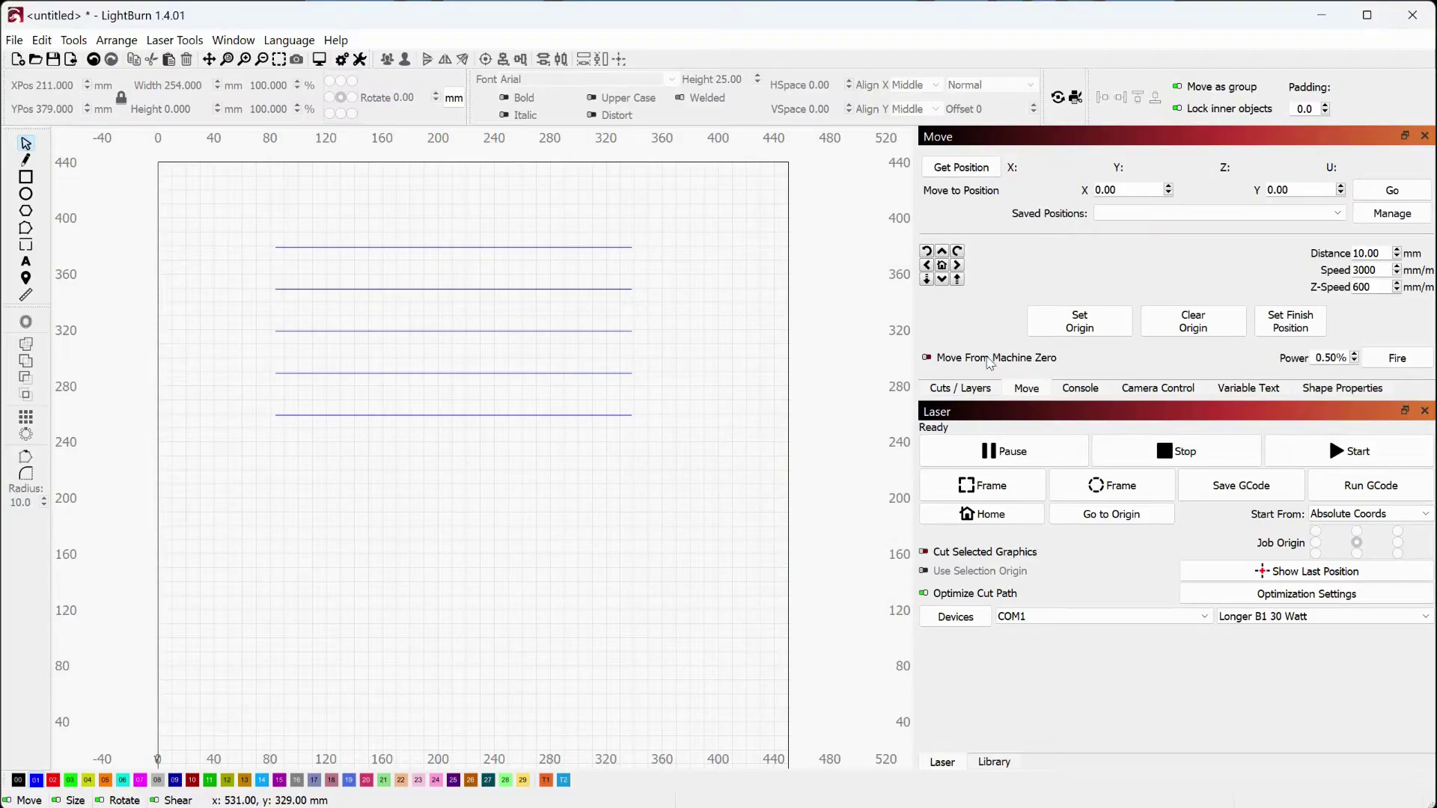
- Change the lines' cut layer mode from Fill to Line
click(957, 389)
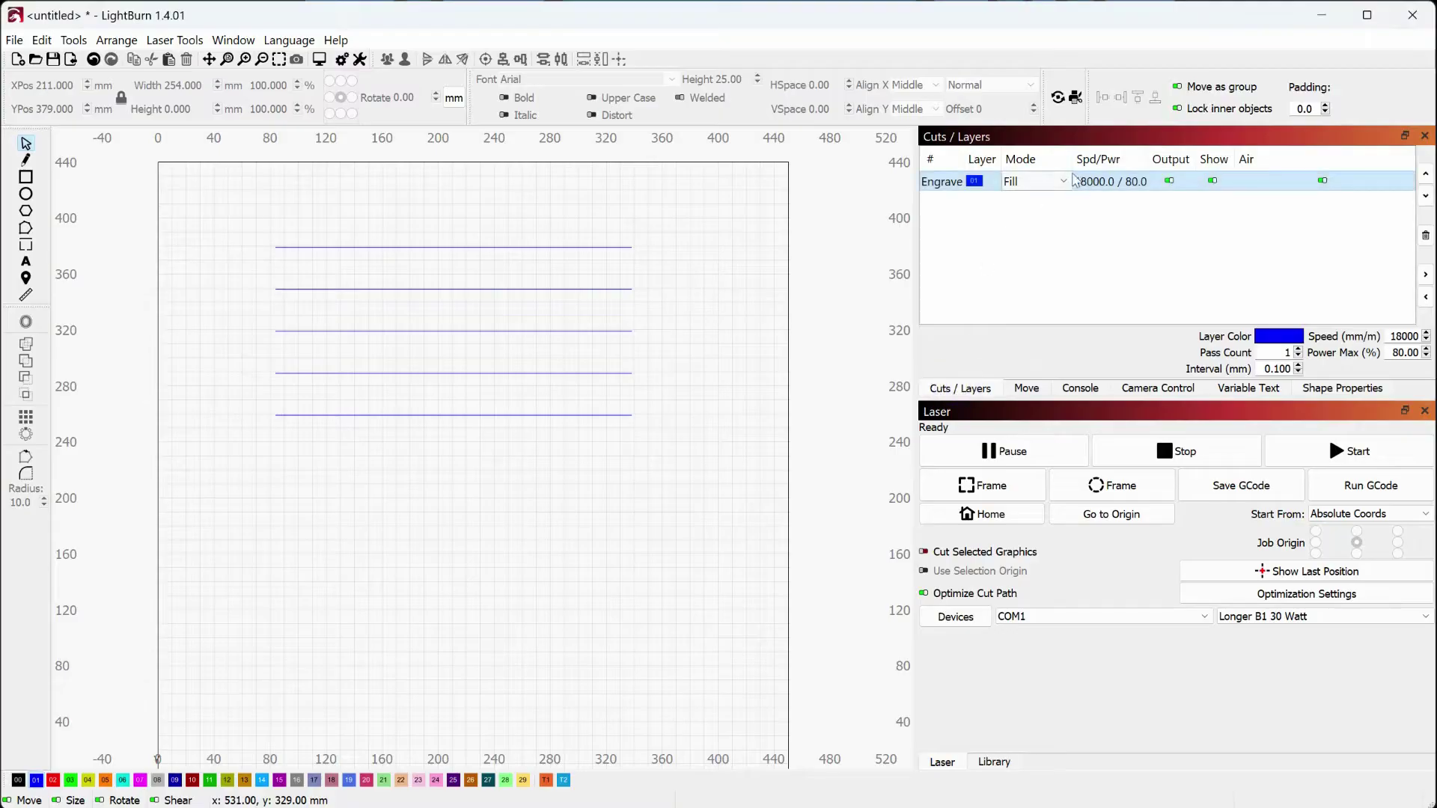
click(1054, 180)
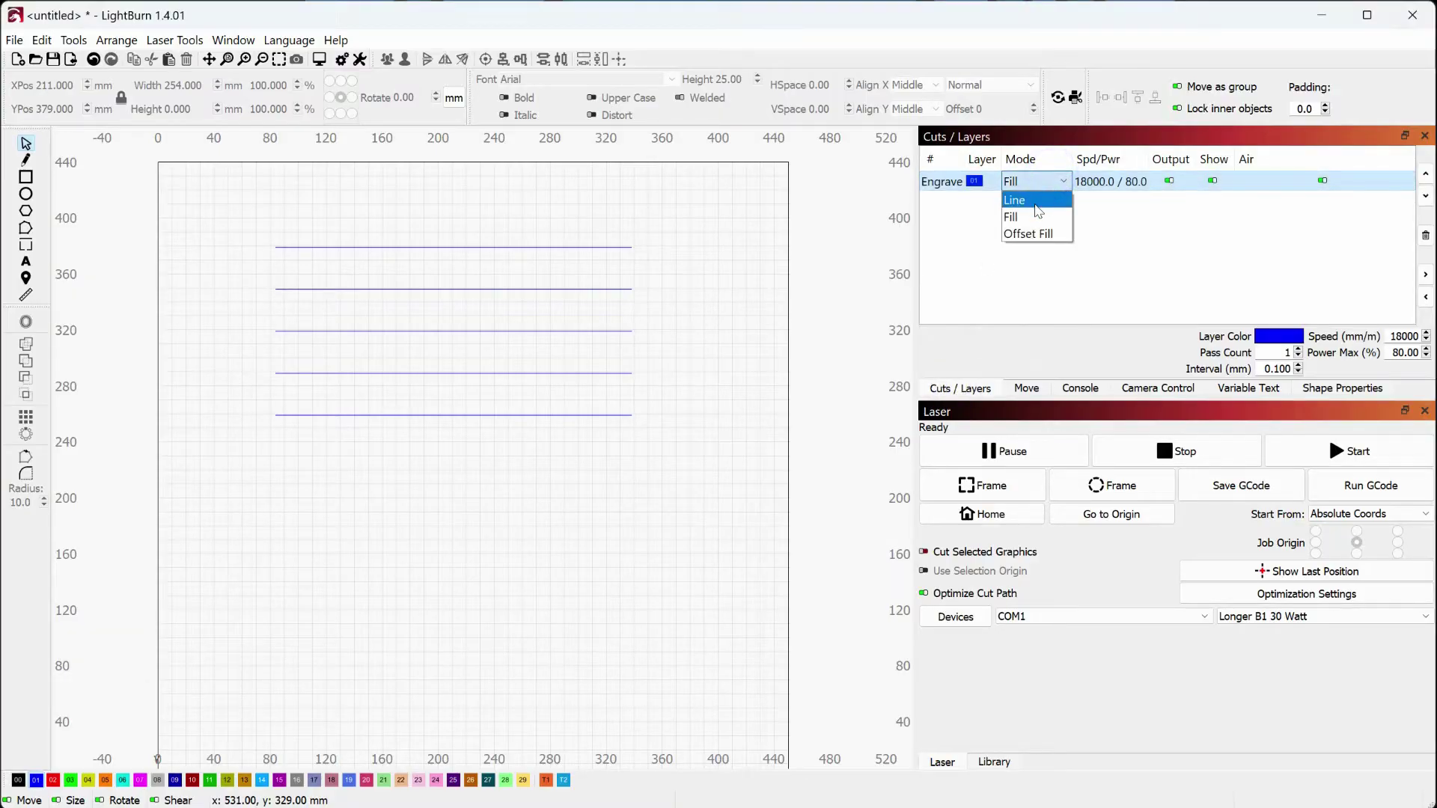
click(1034, 201)
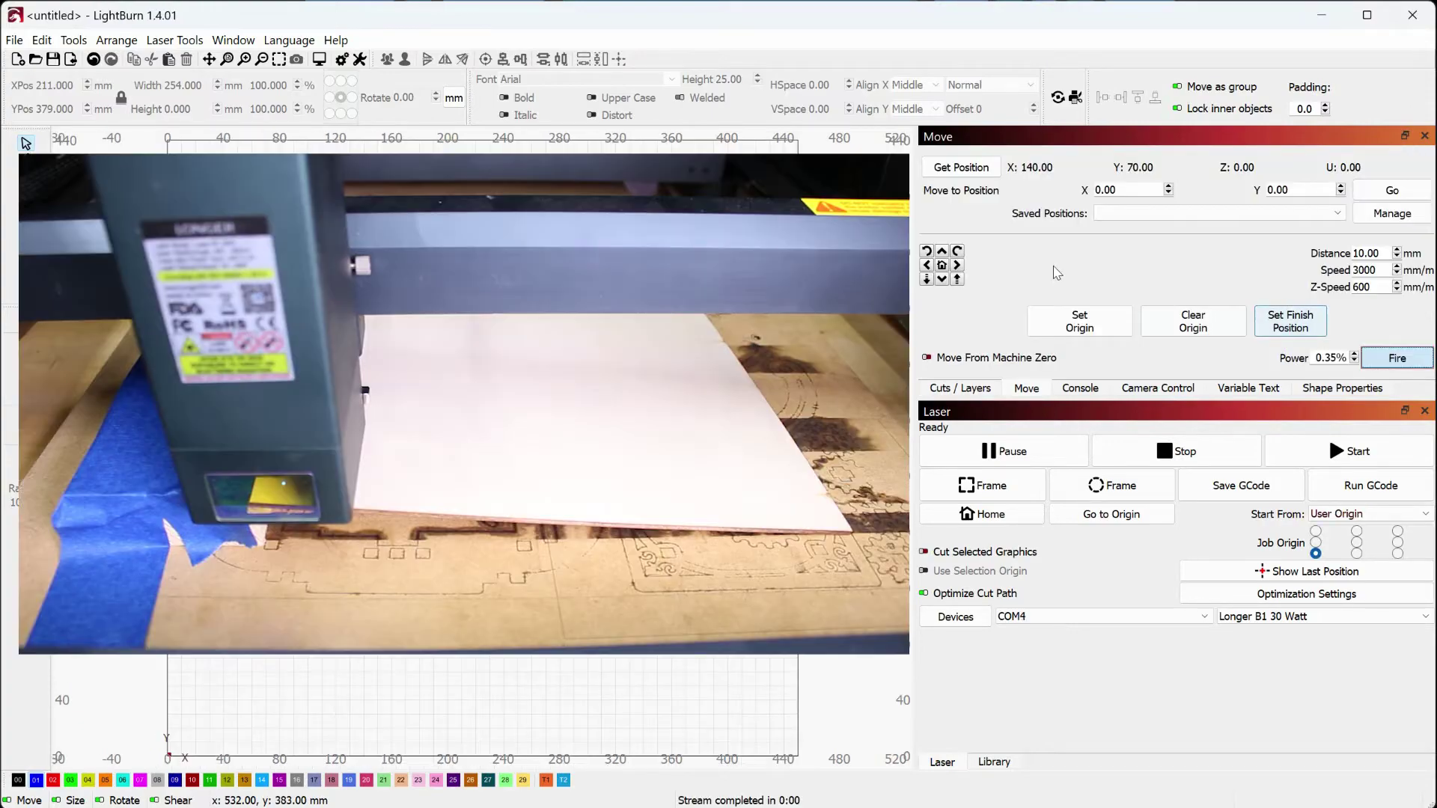
- Jog the laser head 10 mm in Y to position it over the white sheet
click(943, 279)
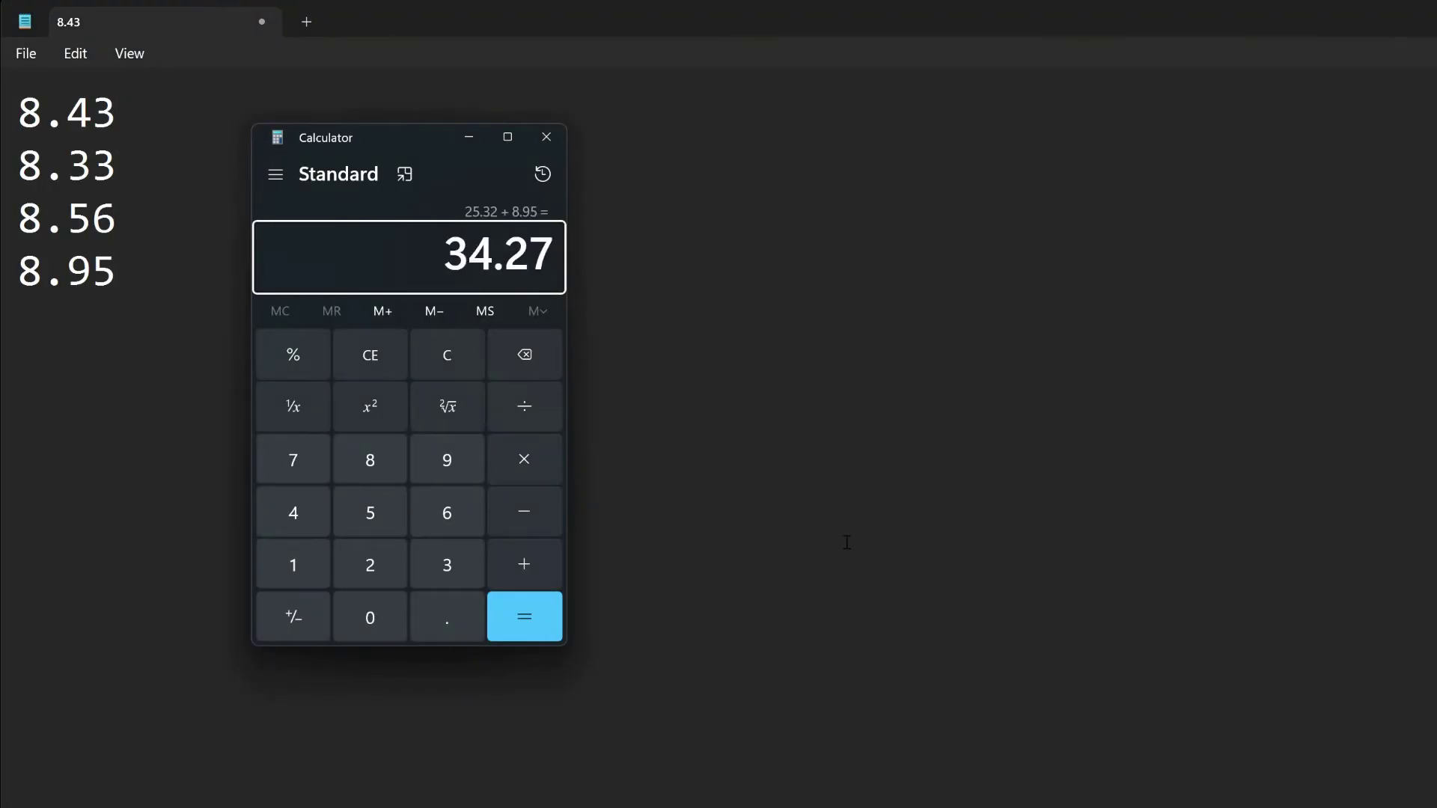
- Divide the 34.27 total by 4 to get the 8.5675 average, then close Calculator
key(slash)
text(4.27 ÷)
key(Return)
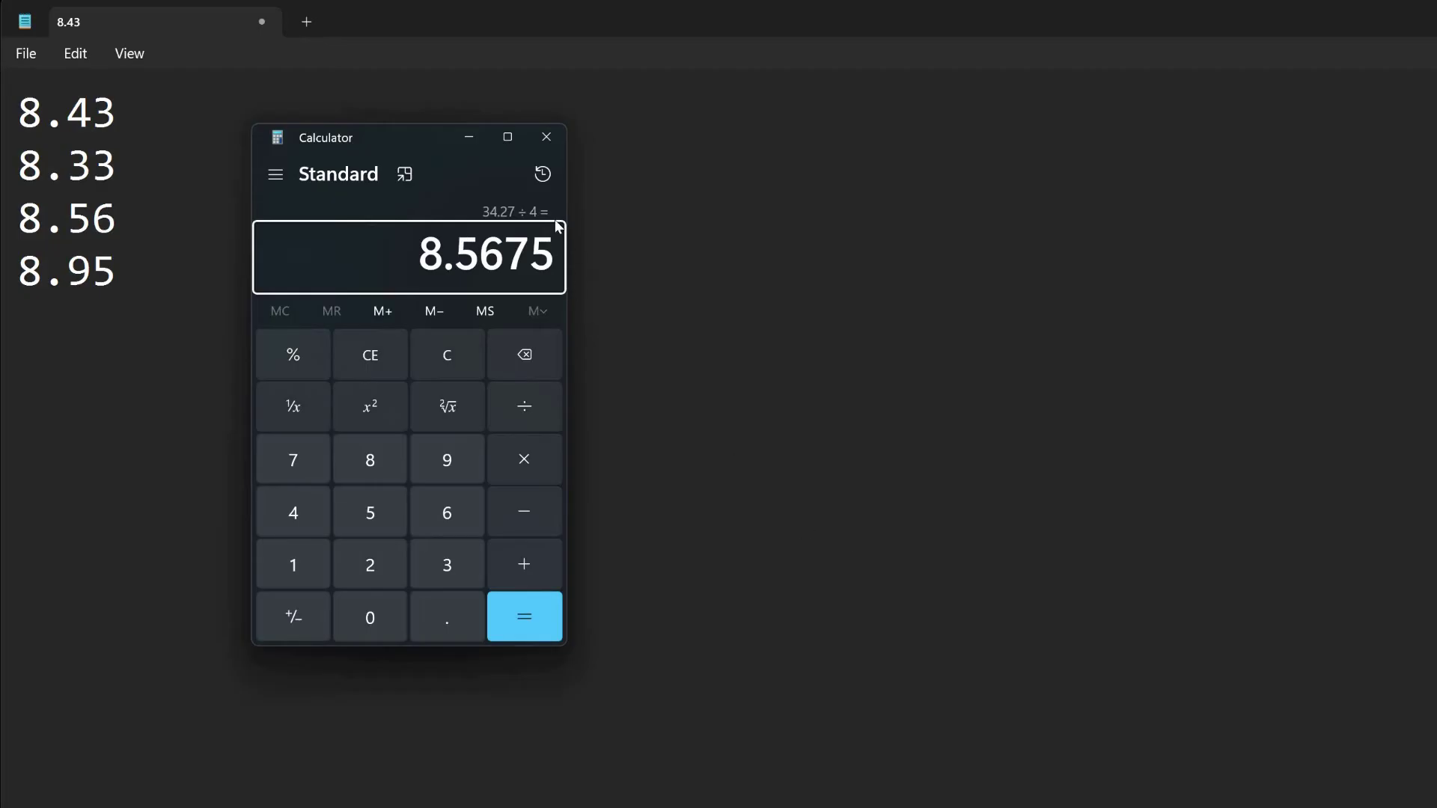
click(546, 137)
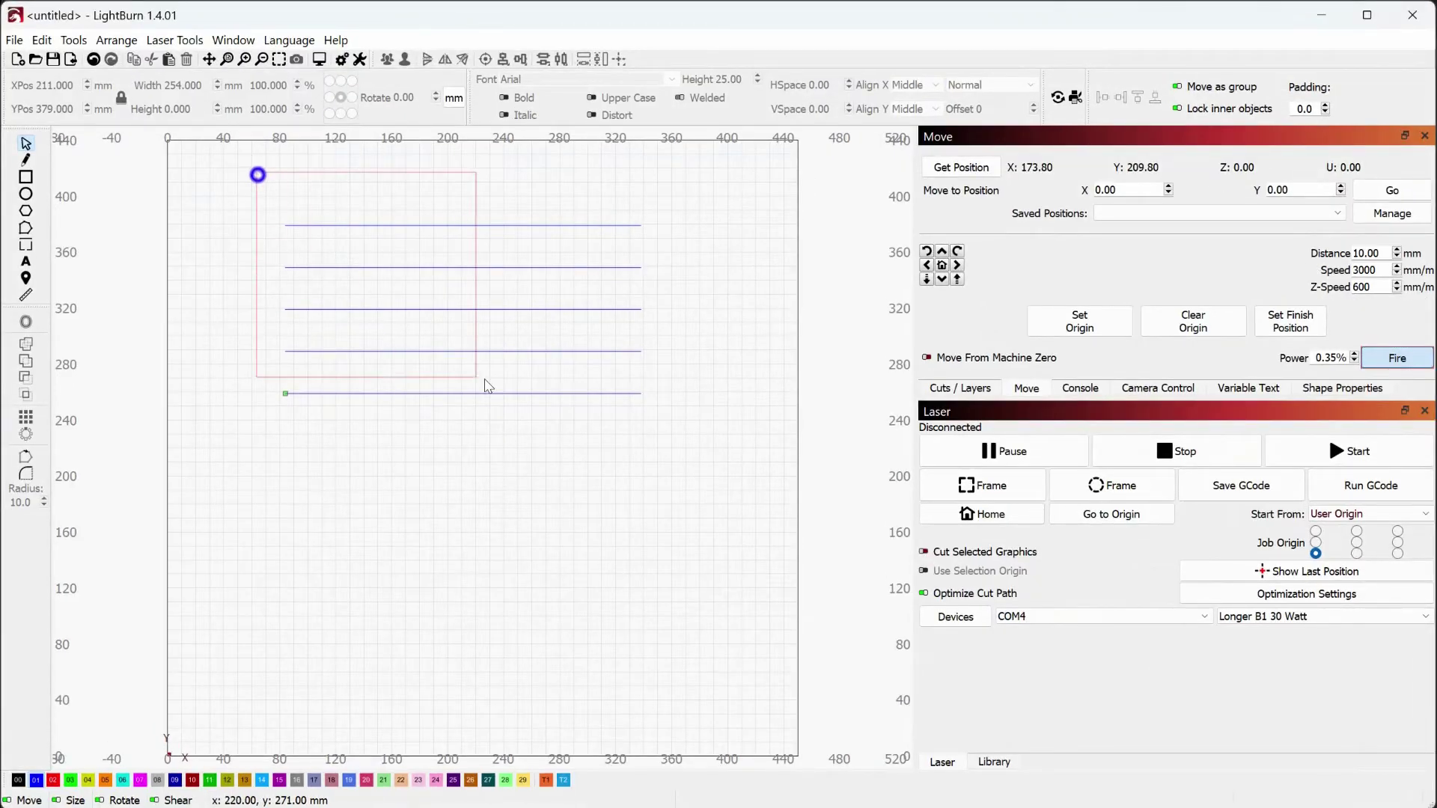
- Delete all the old test lines and draw a long thin rectangle near the top
key(ctrl+a)
key(Delete)
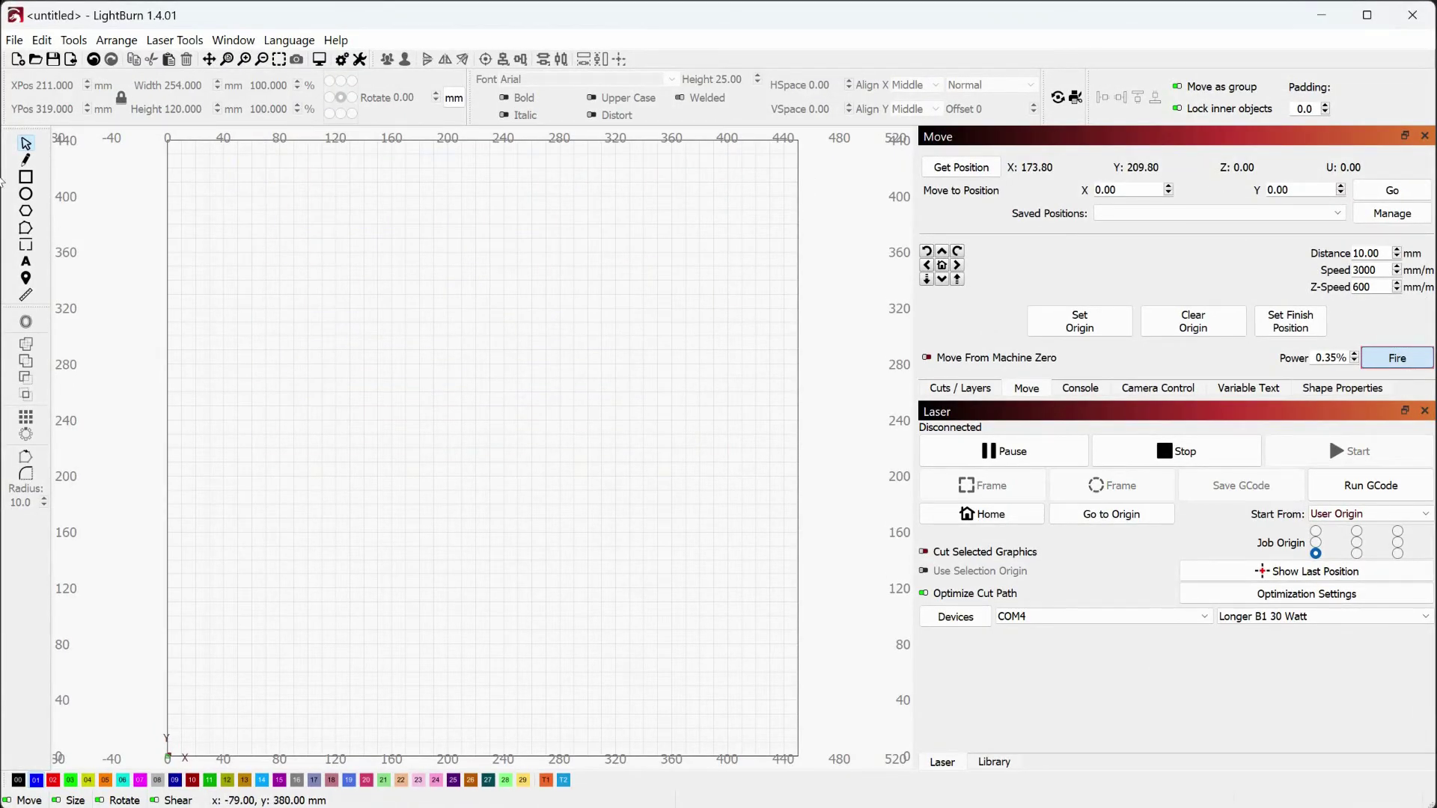
click(25, 177)
drag(262, 242, 527, 276)
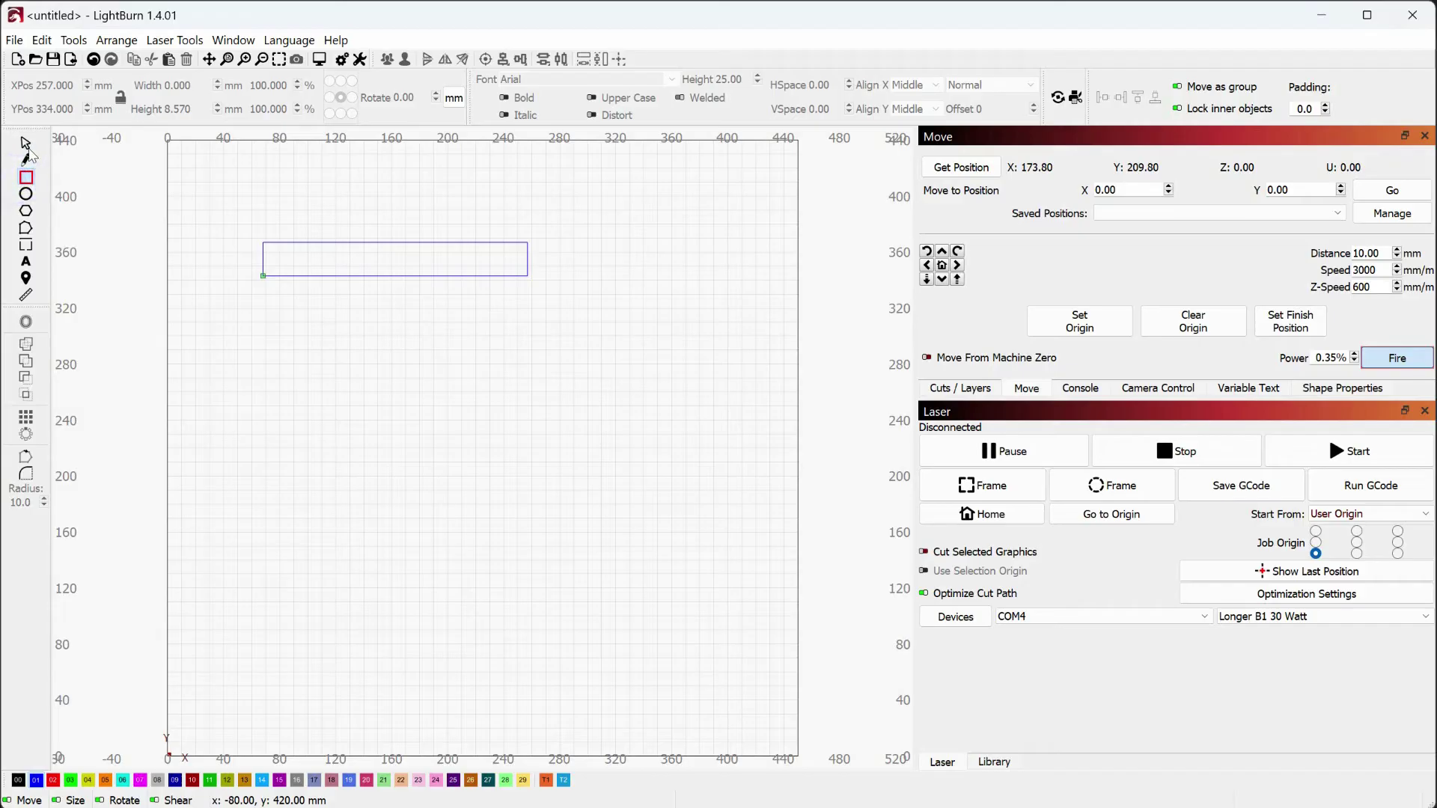
click(26, 147)
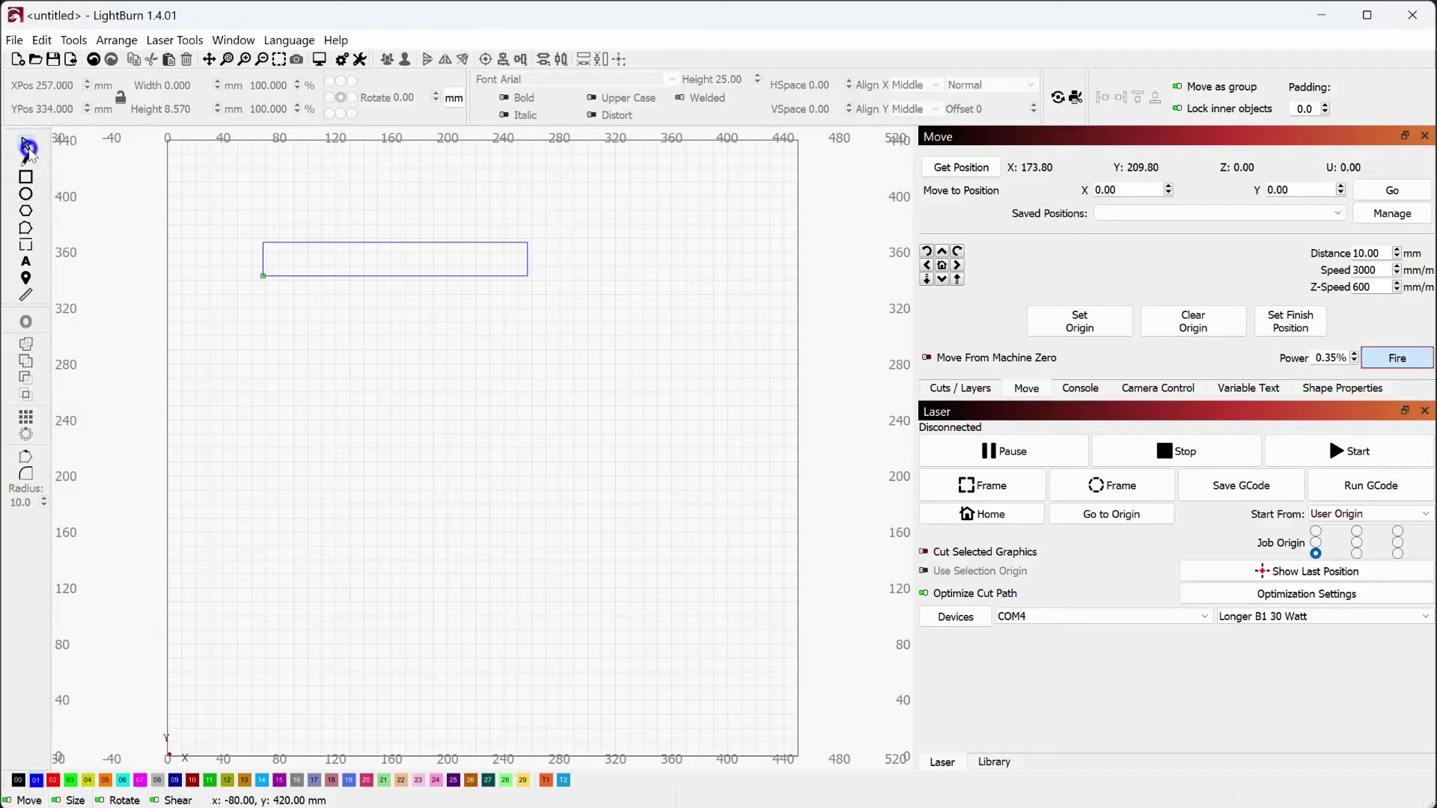
- Size the rectangle to 8.57 mm height and 85 mm width
click(329, 244)
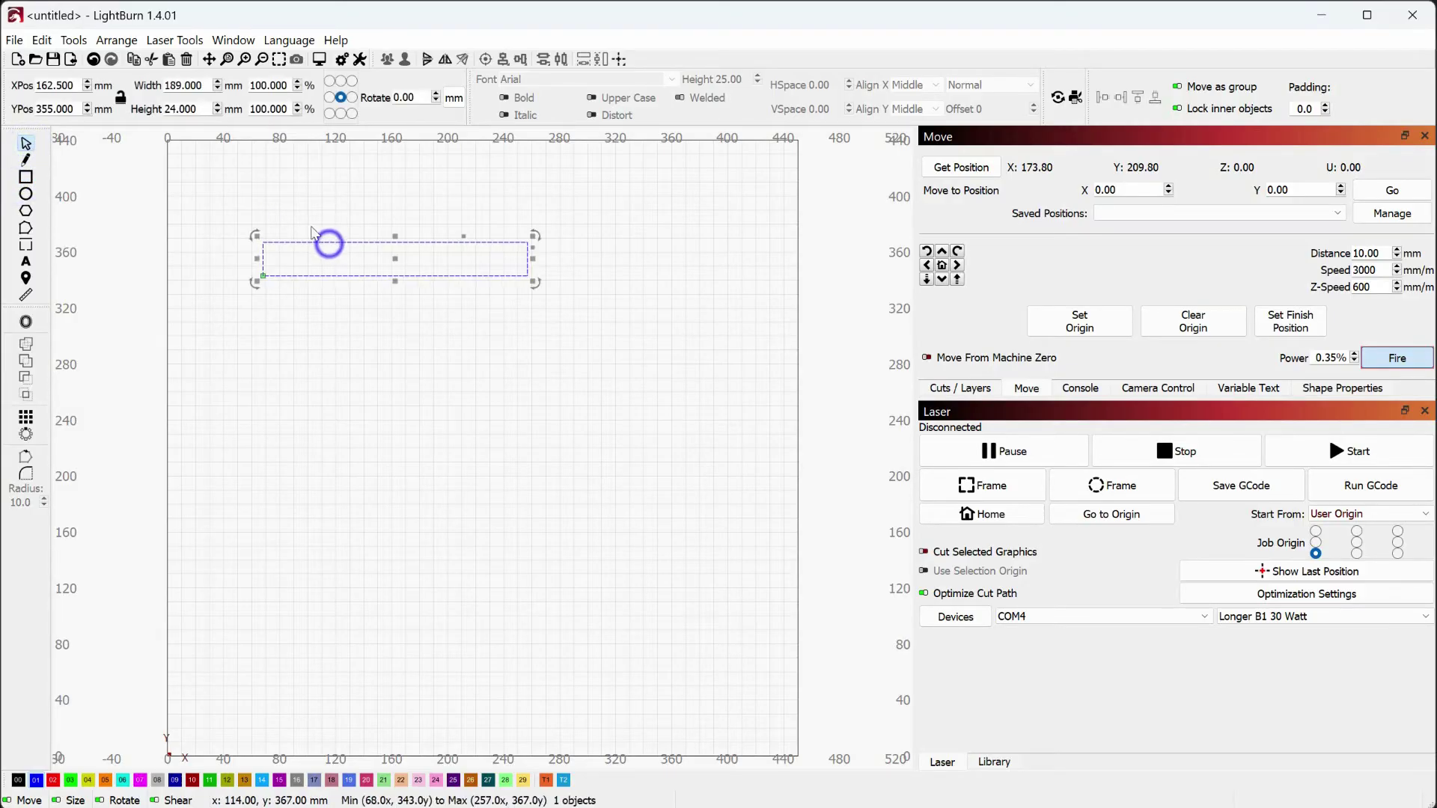
drag(197, 109, 148, 107)
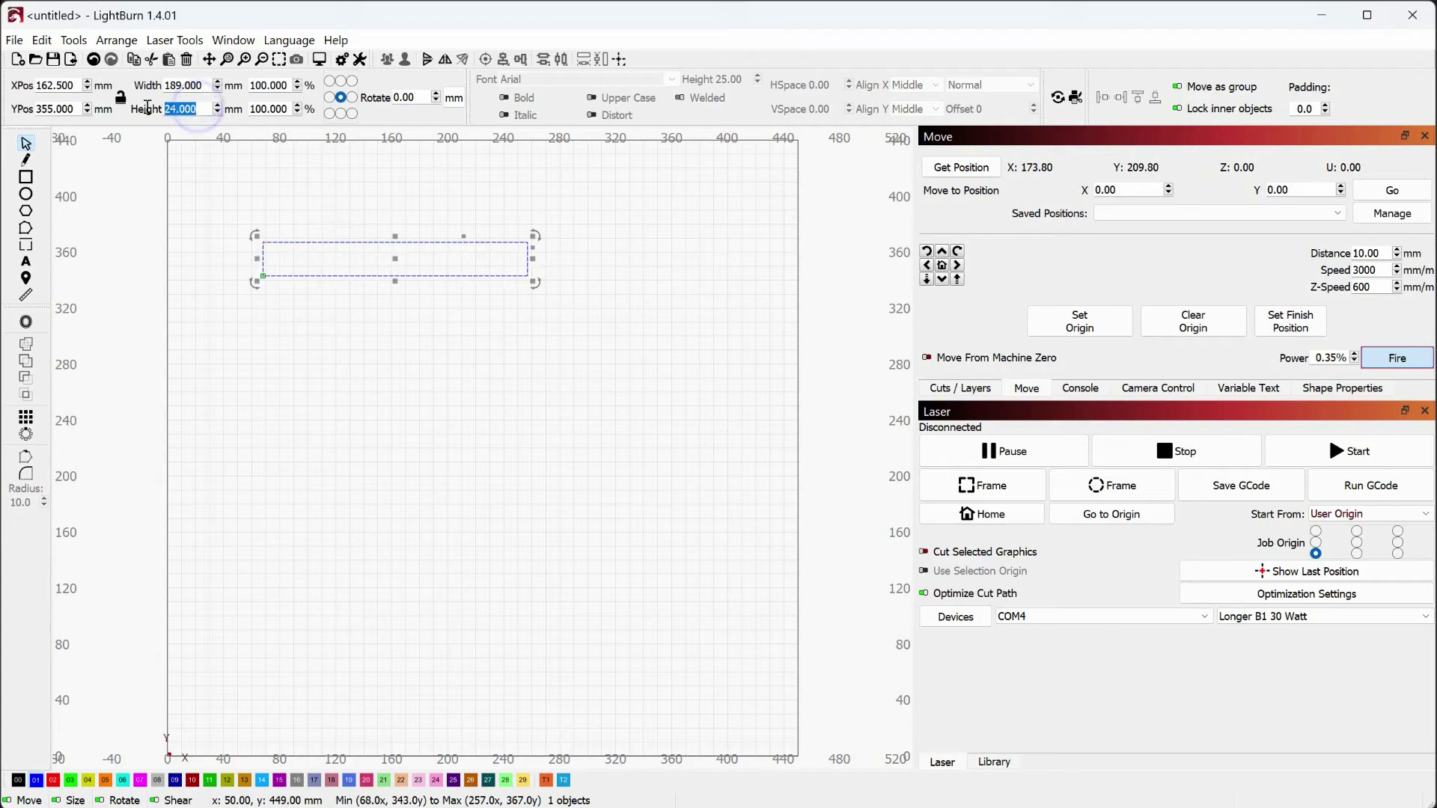
text(8)
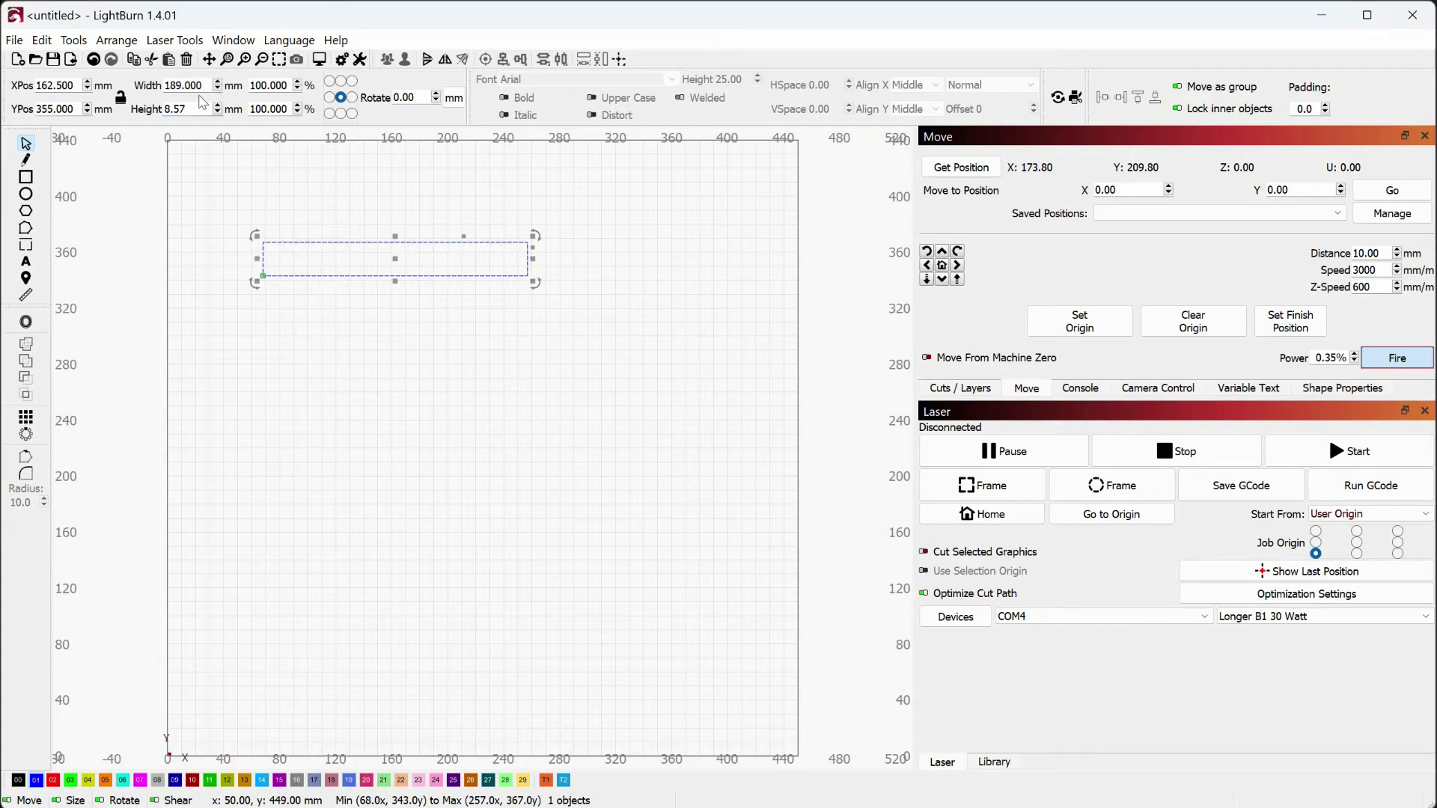
text(.57)
drag(203, 86, 161, 85)
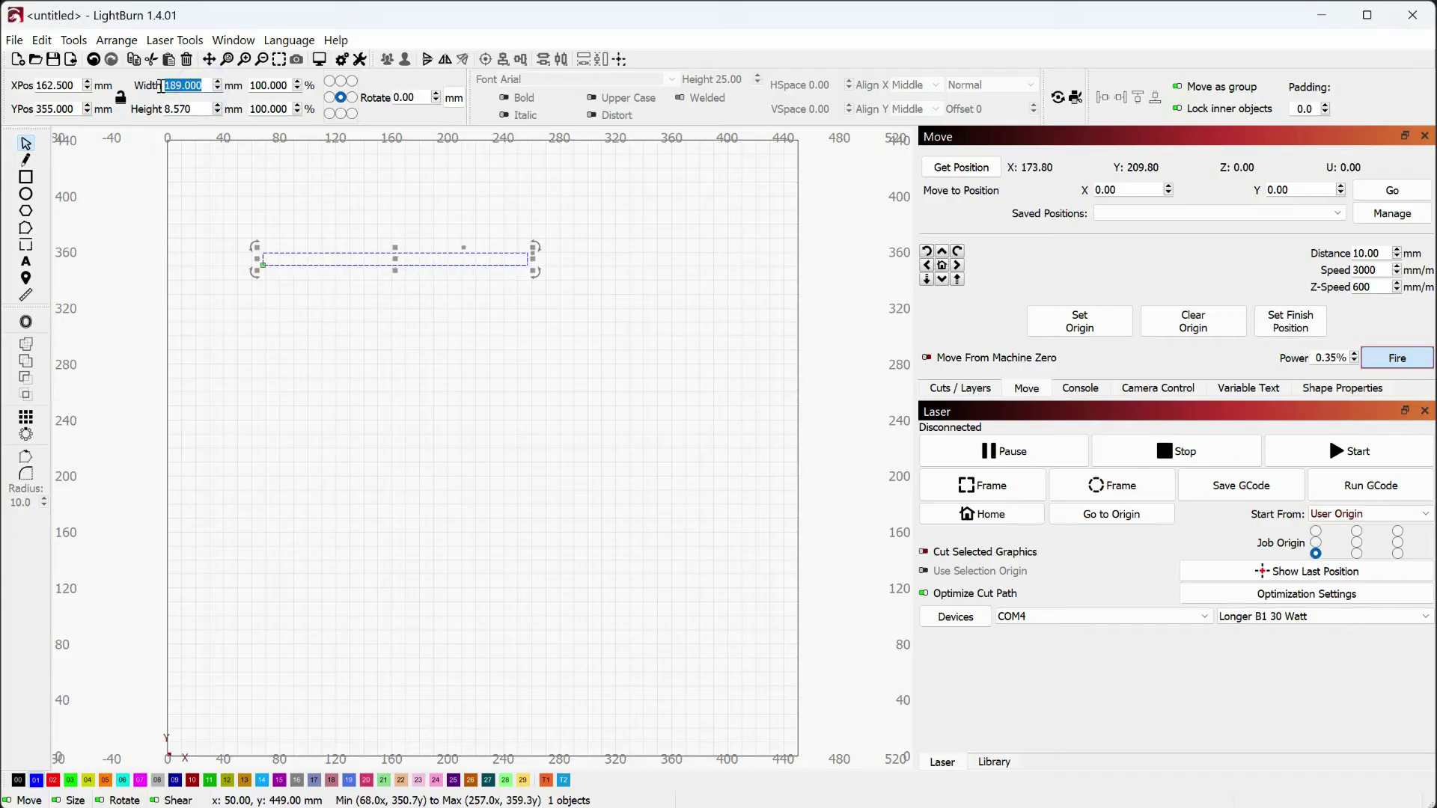
text(85)
key(Tab)
click(539, 271)
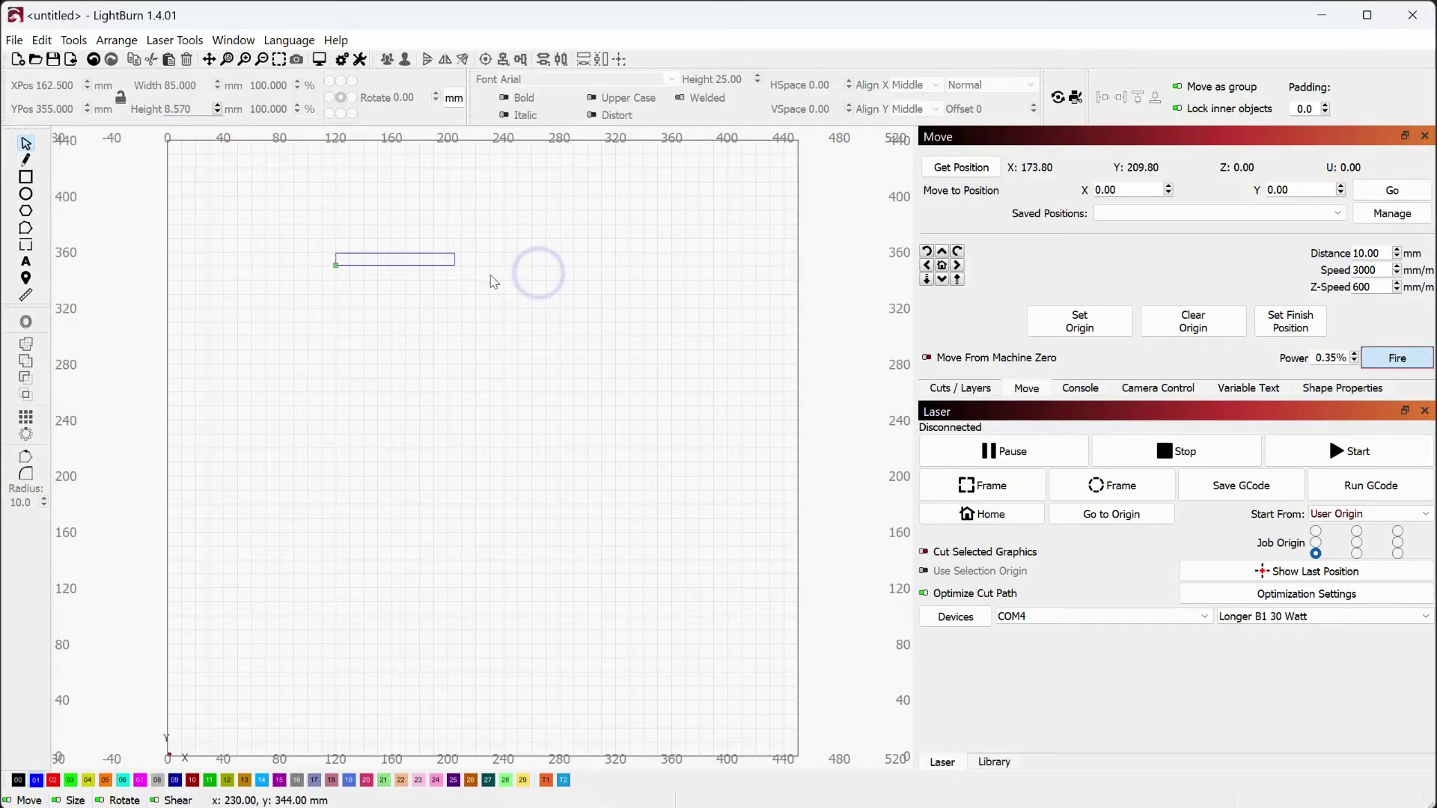
scroll(501, 279, up, 4)
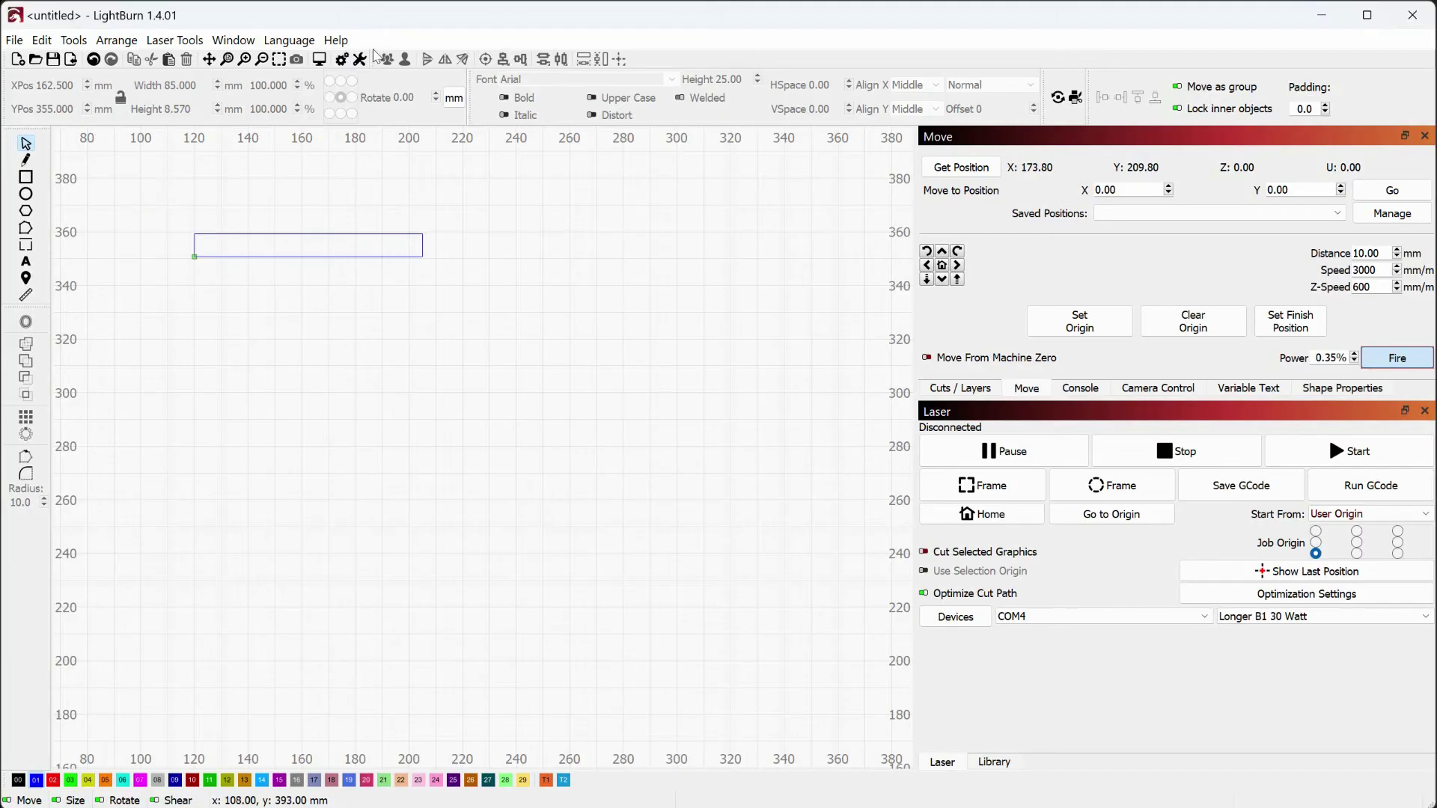
- Add the text 'B1 40w Focus' inside the rectangle at 7.5 mm height
click(209, 59)
scroll(283, 209, up, 5)
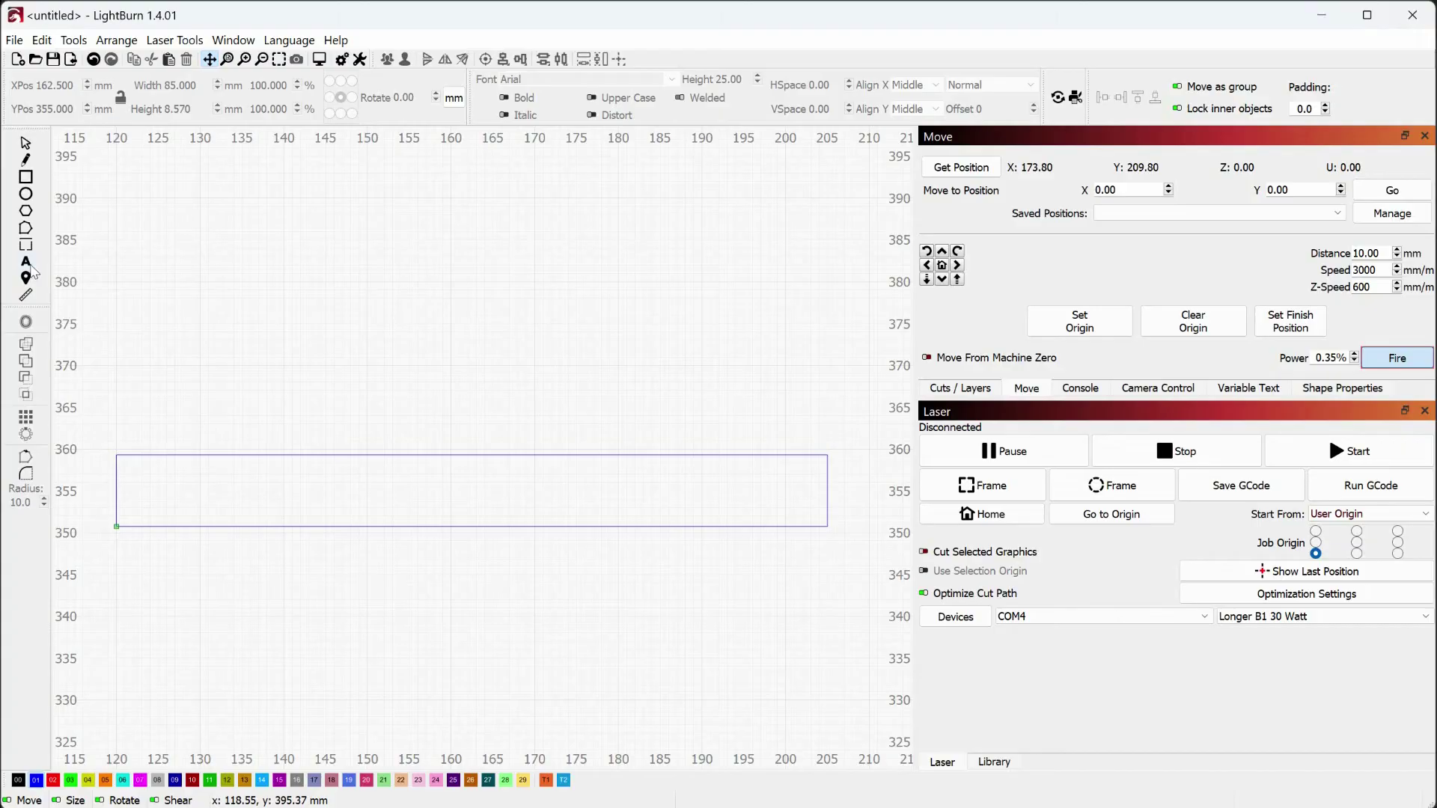
click(26, 262)
click(150, 516)
text(B1 )
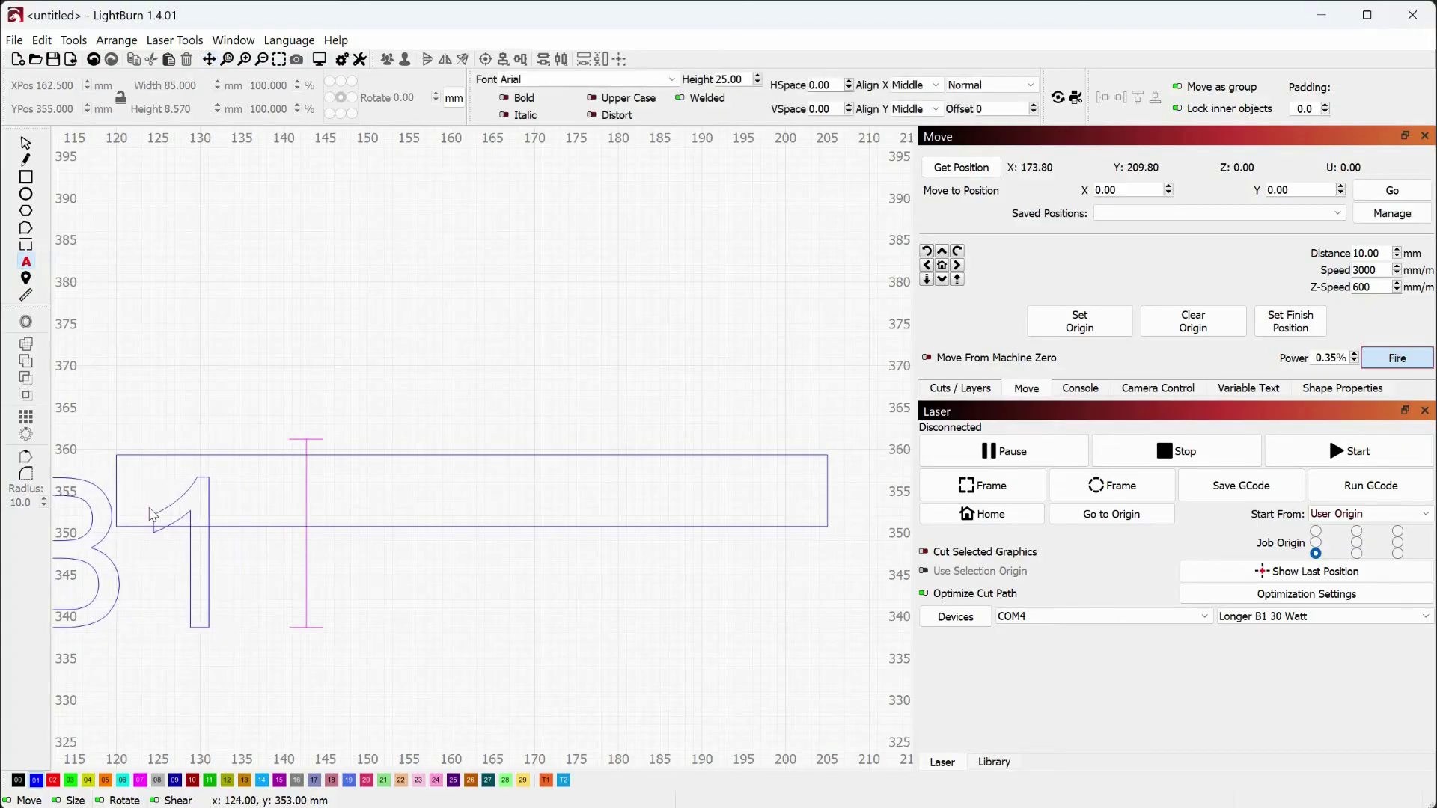
text(40w)
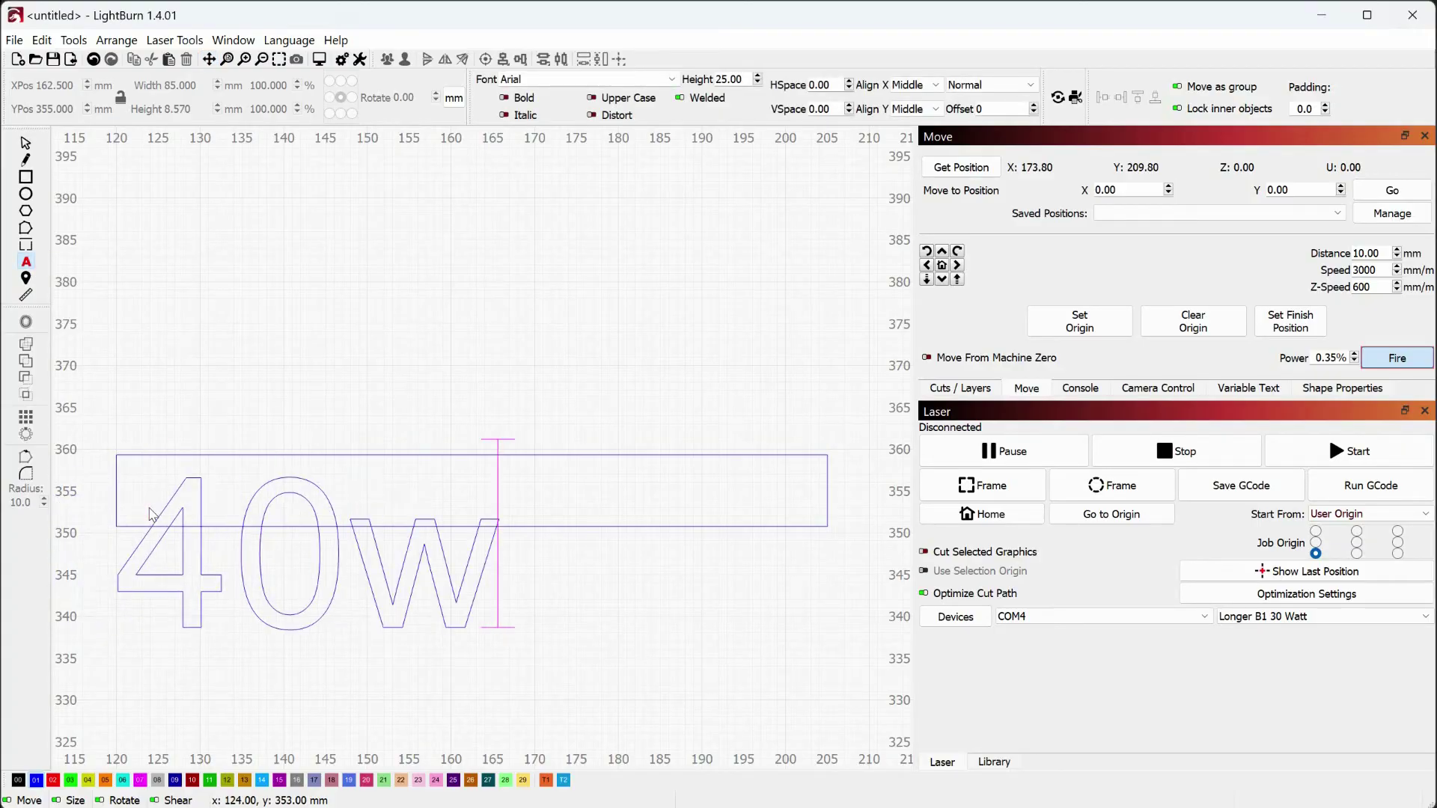
text( Focus)
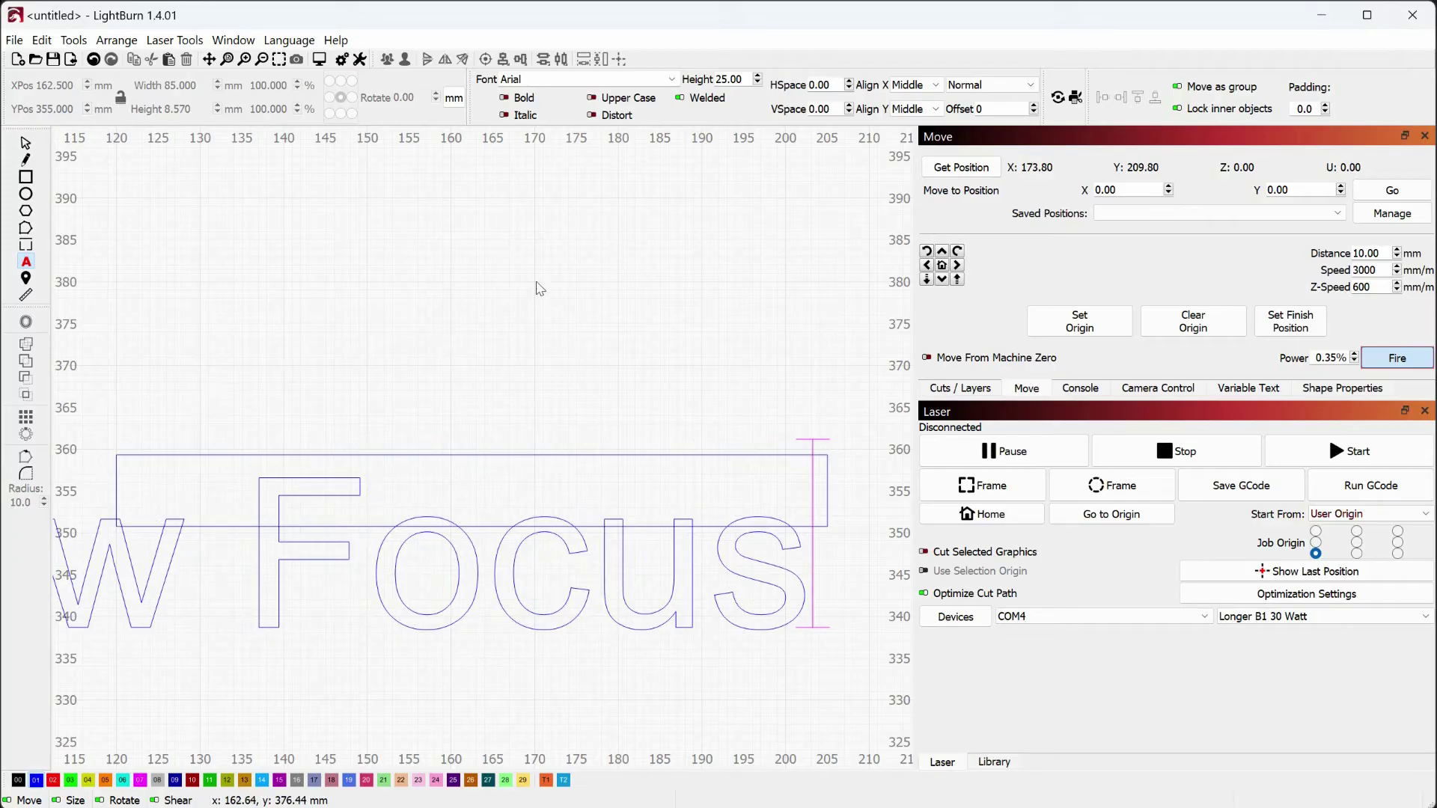
drag(757, 82, 758, 84)
click(26, 143)
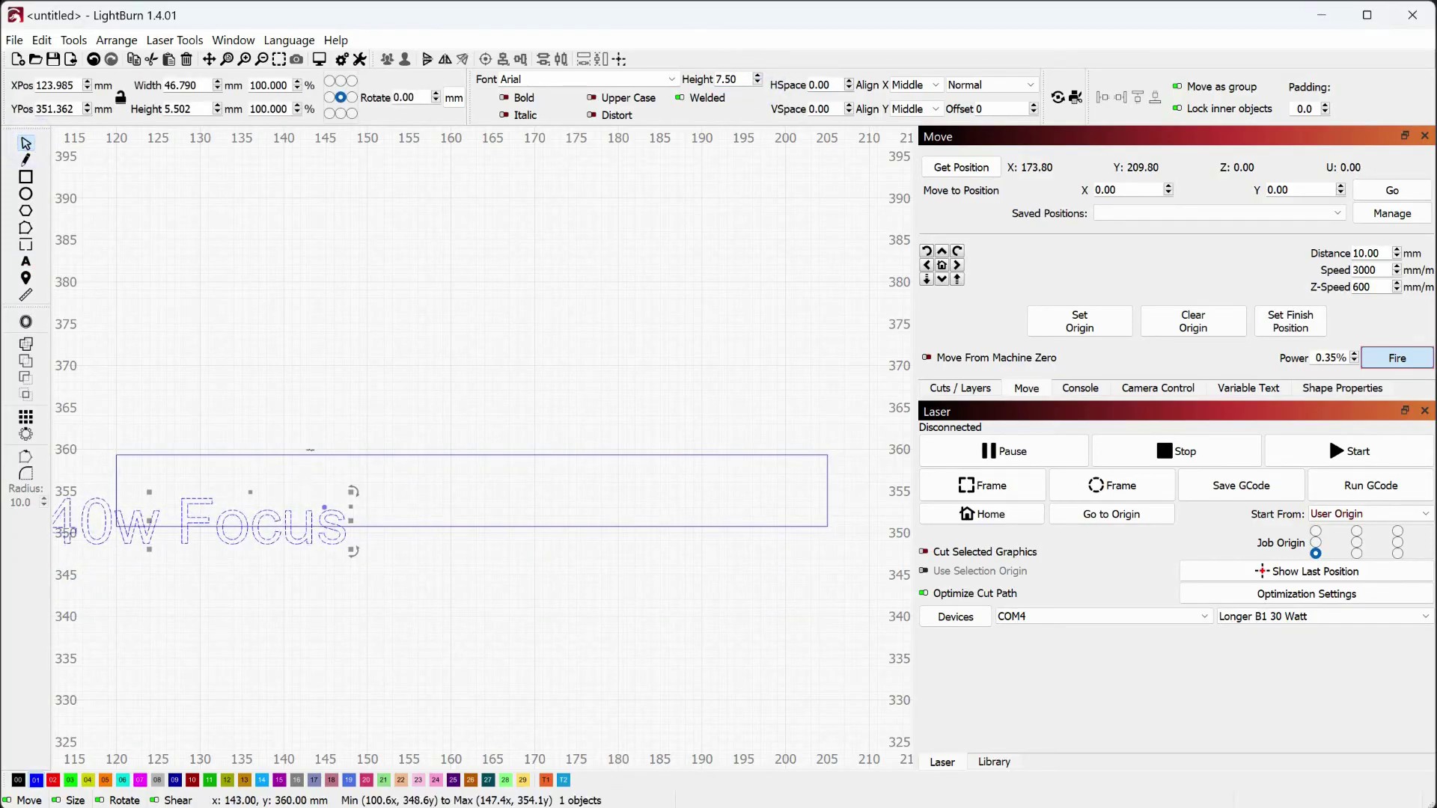
- Centre the text horizontally and vertically within the rectangle
shift+click(310, 454)
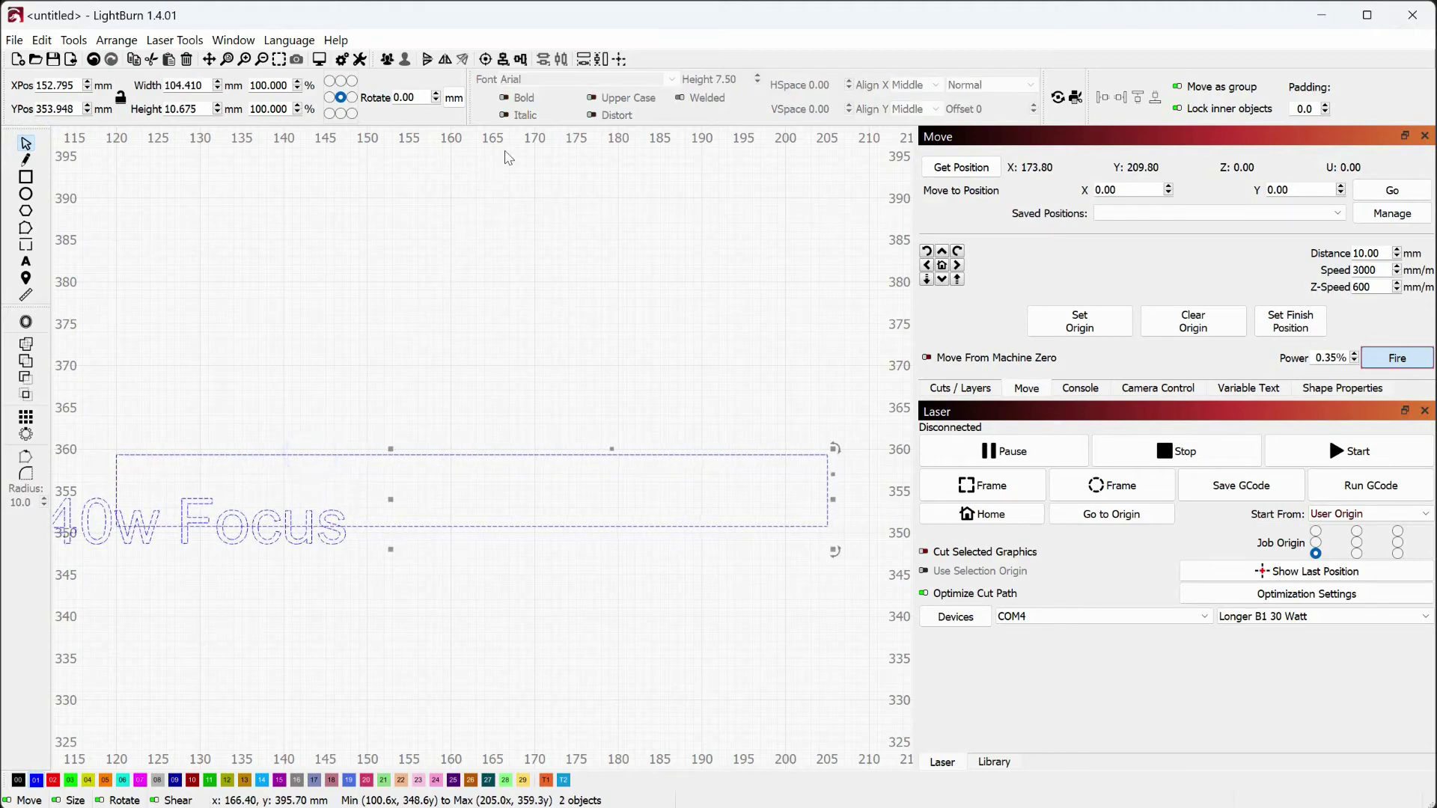
click(521, 59)
click(531, 91)
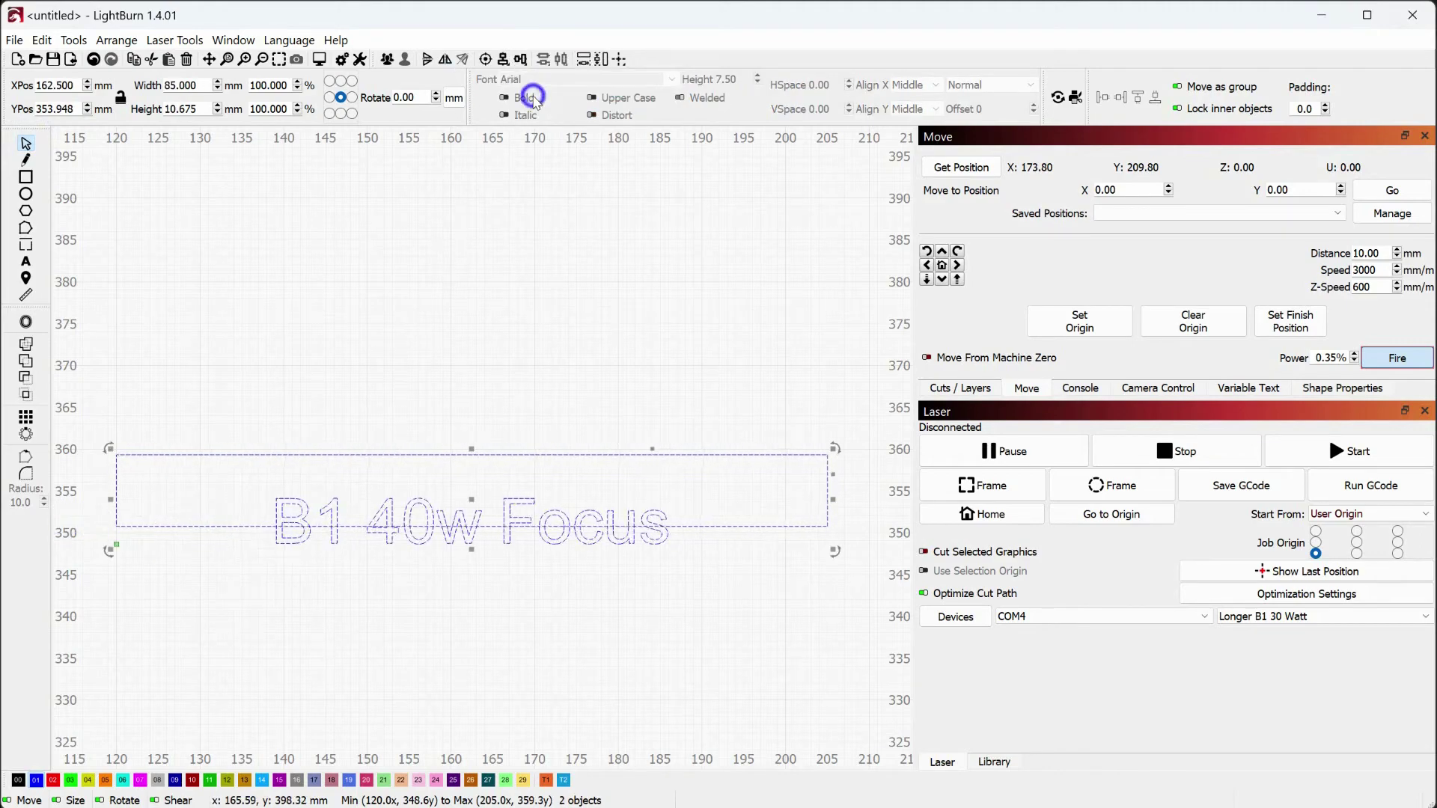
click(519, 59)
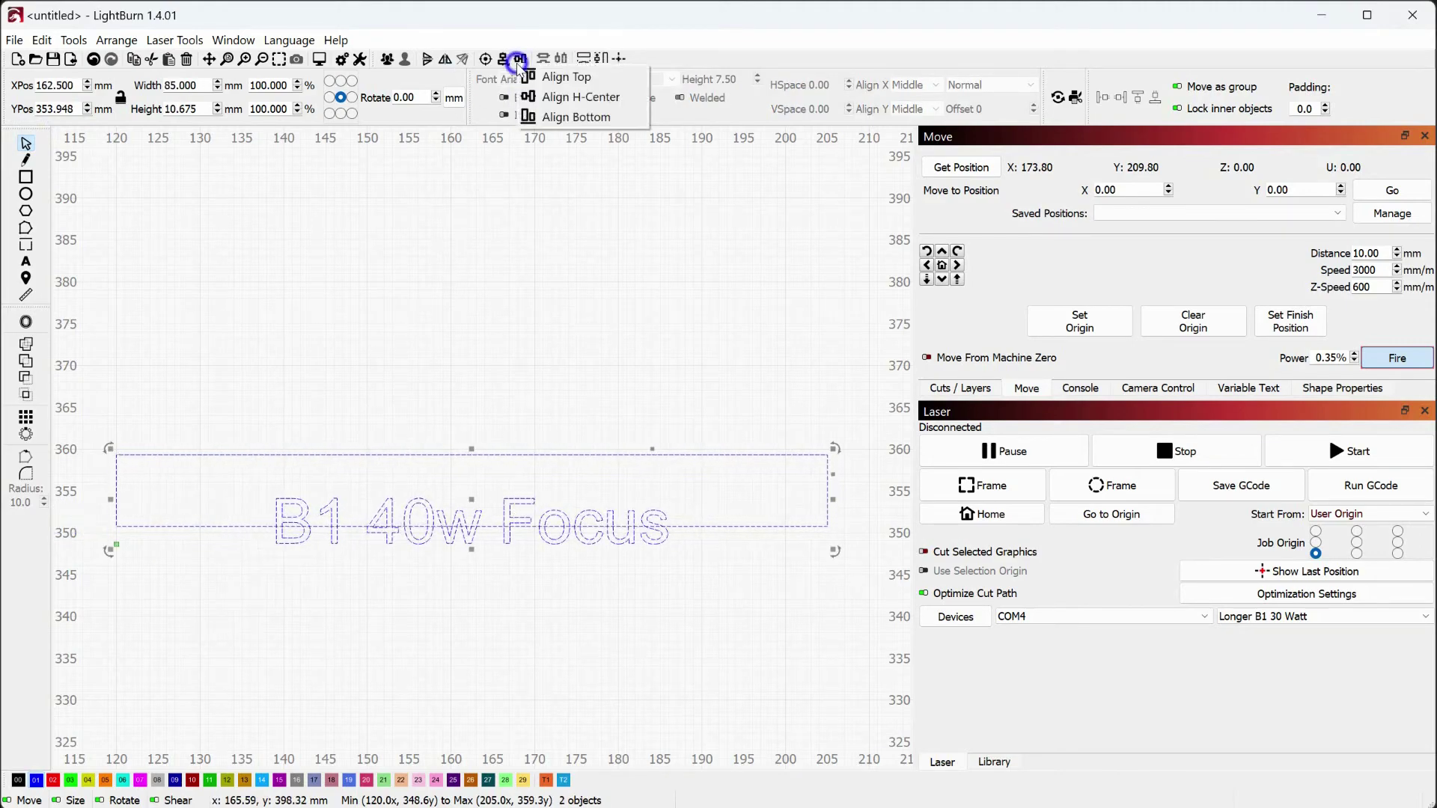
click(537, 100)
- Select the rectangle and then the text to verify their positions, then deselect
click(643, 486)
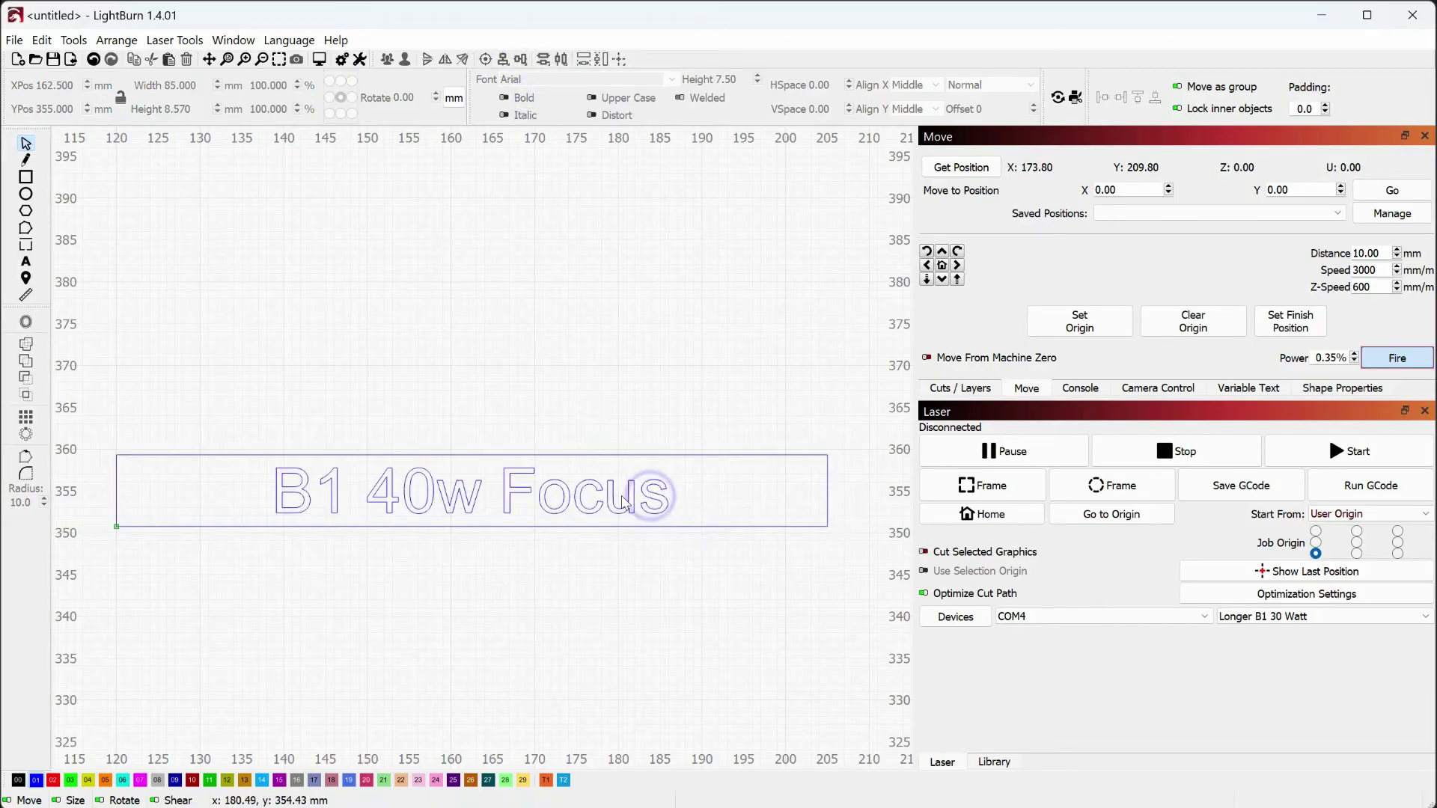
click(593, 454)
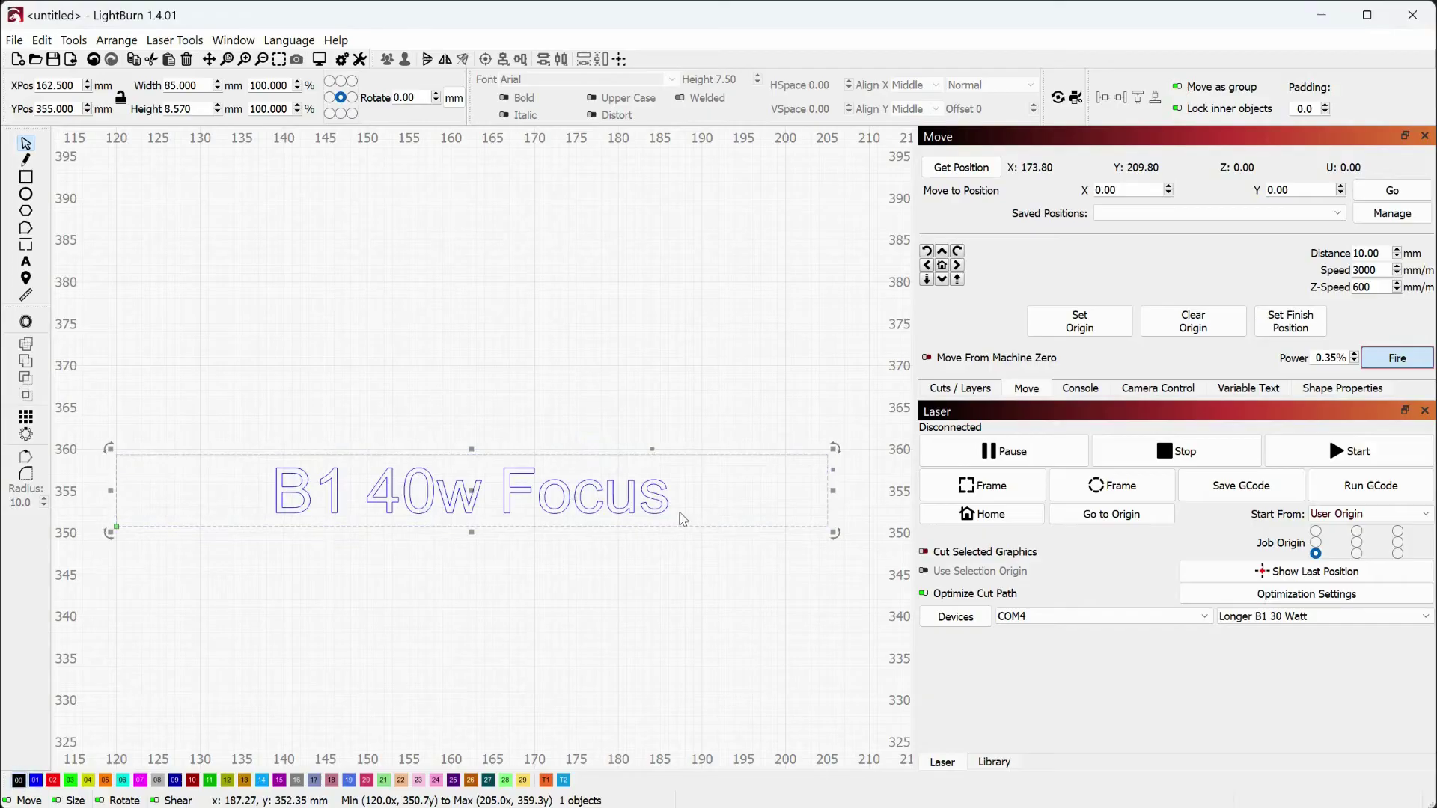
click(657, 509)
click(645, 573)
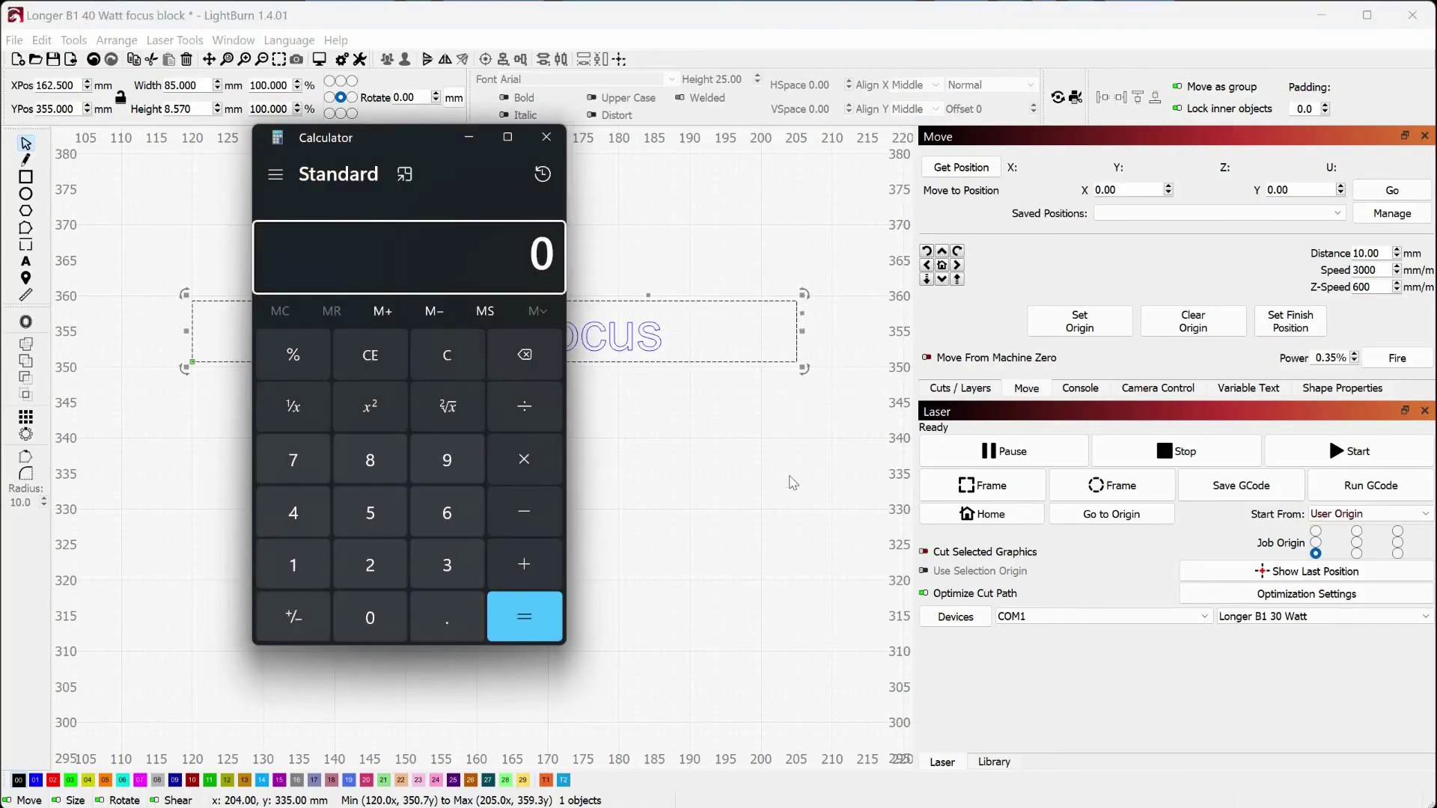
- Compute 8.33 ÷ 8.57 × 100 in Calculator, giving about 97.2
drag(318, 147, 341, 150)
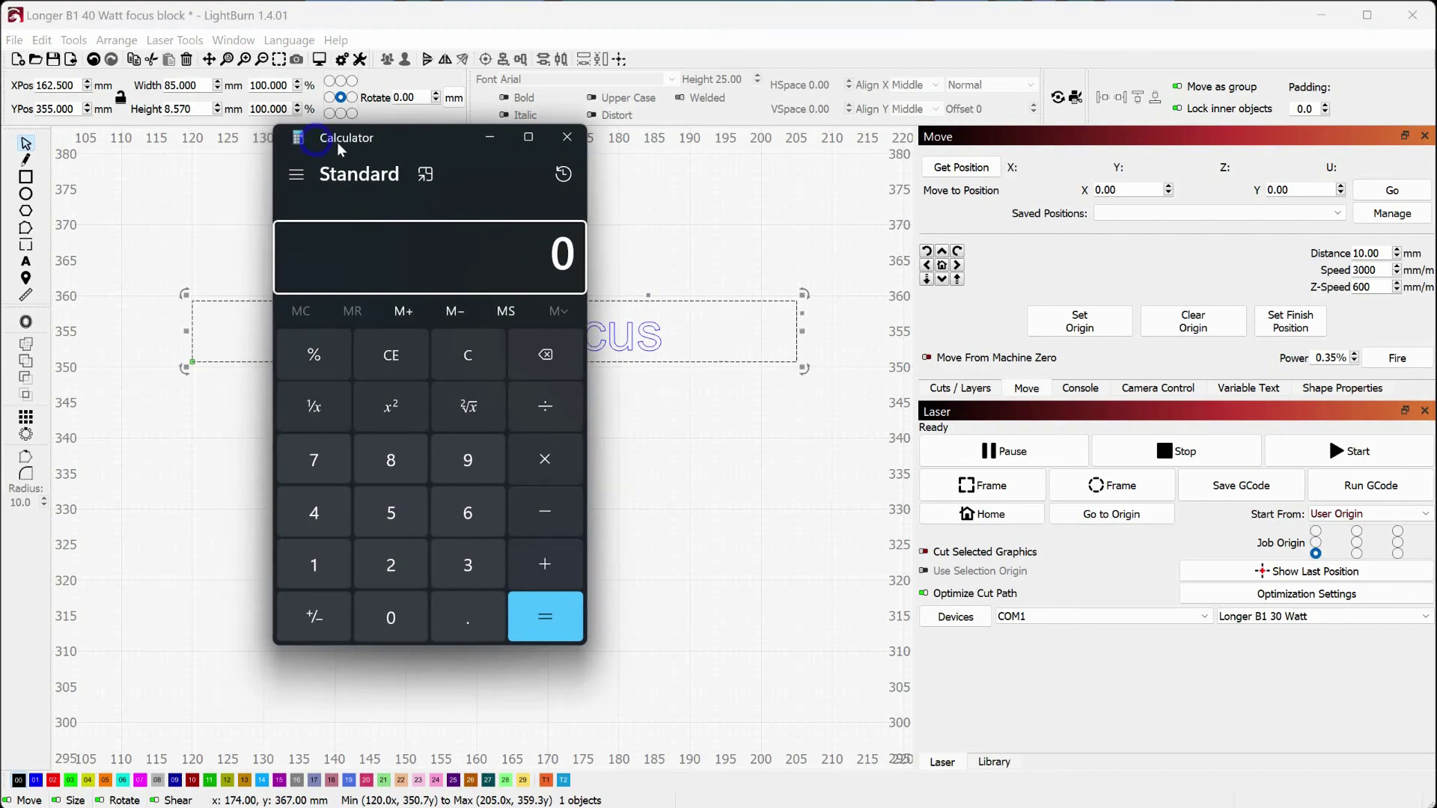
text(8.33)
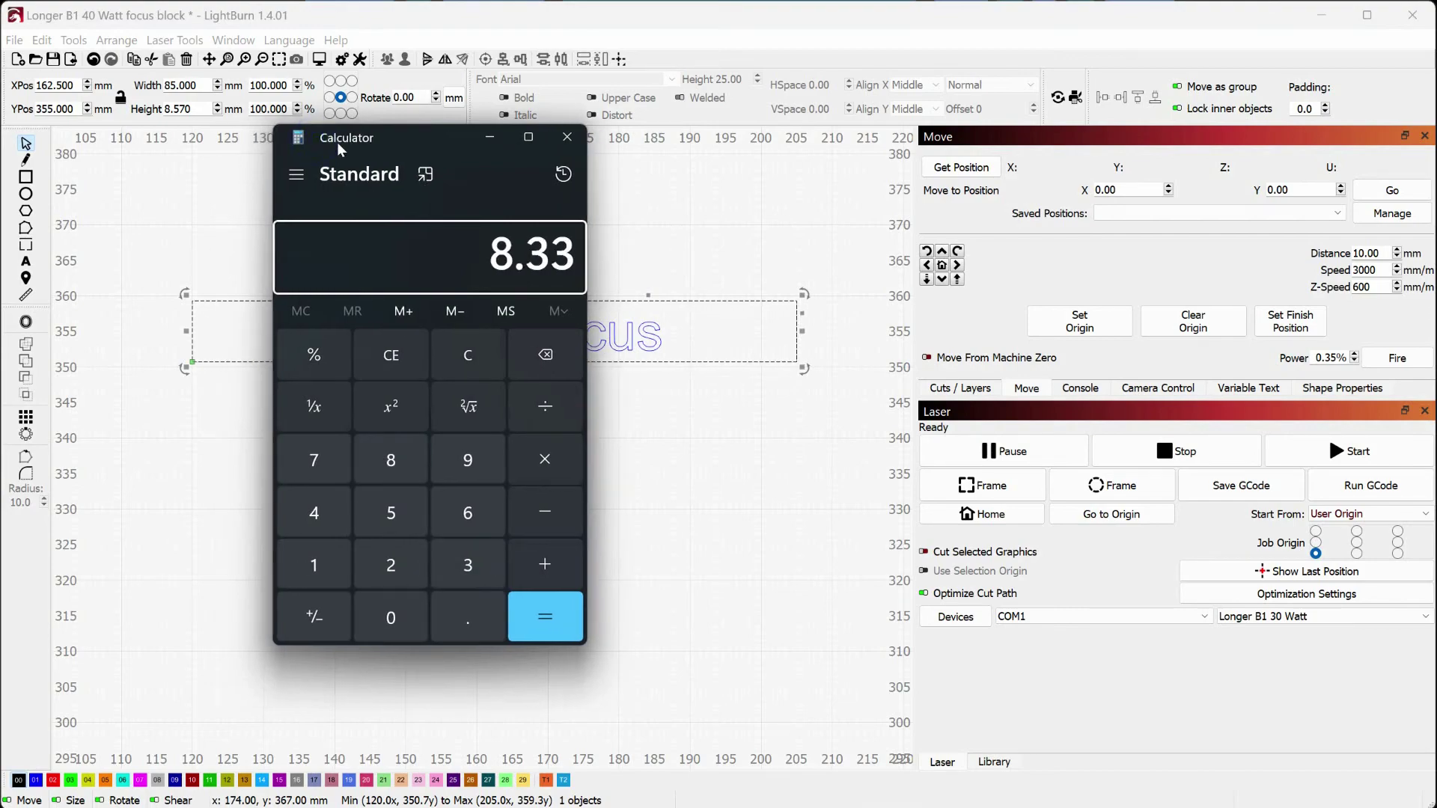
text( ÷ 8.57)
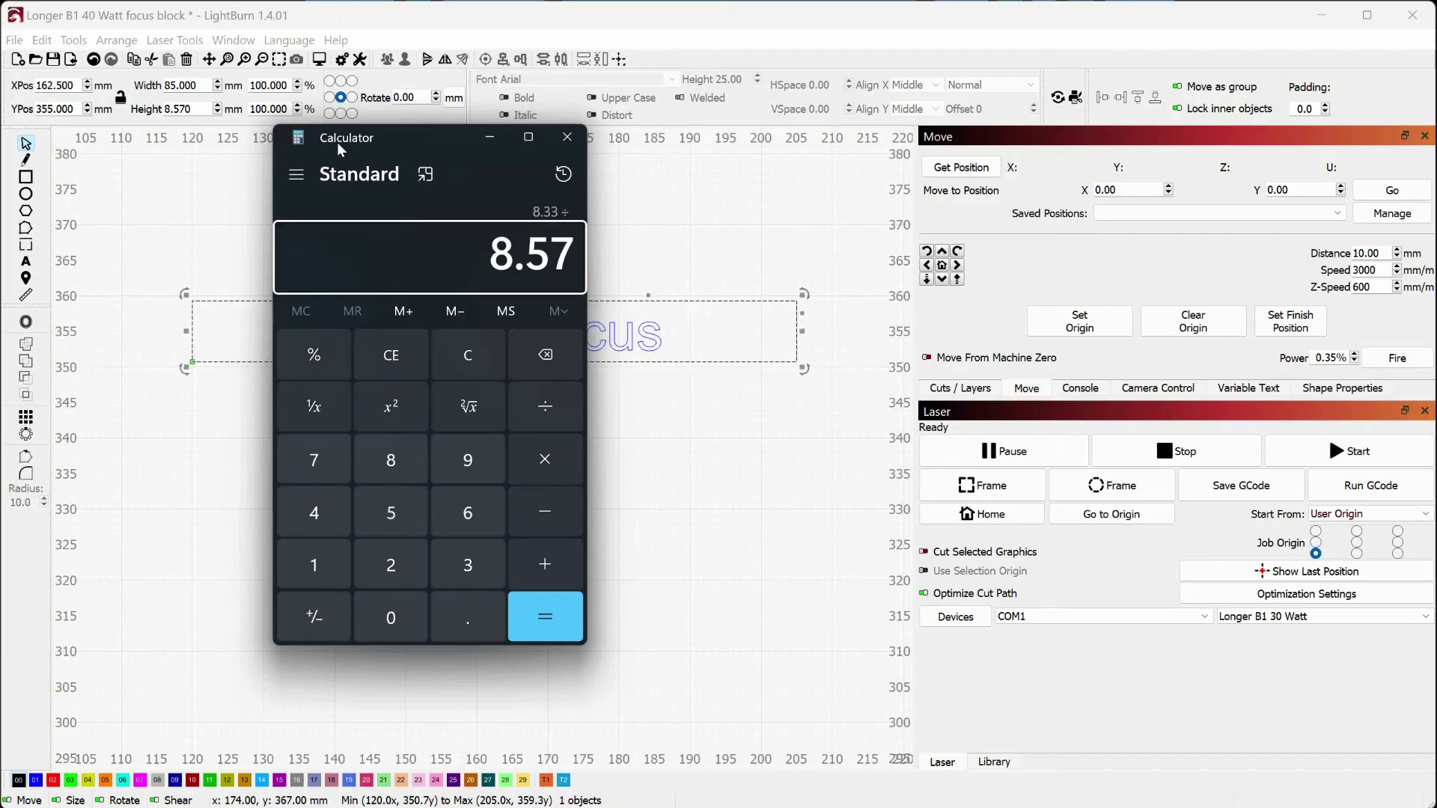
key(Return)
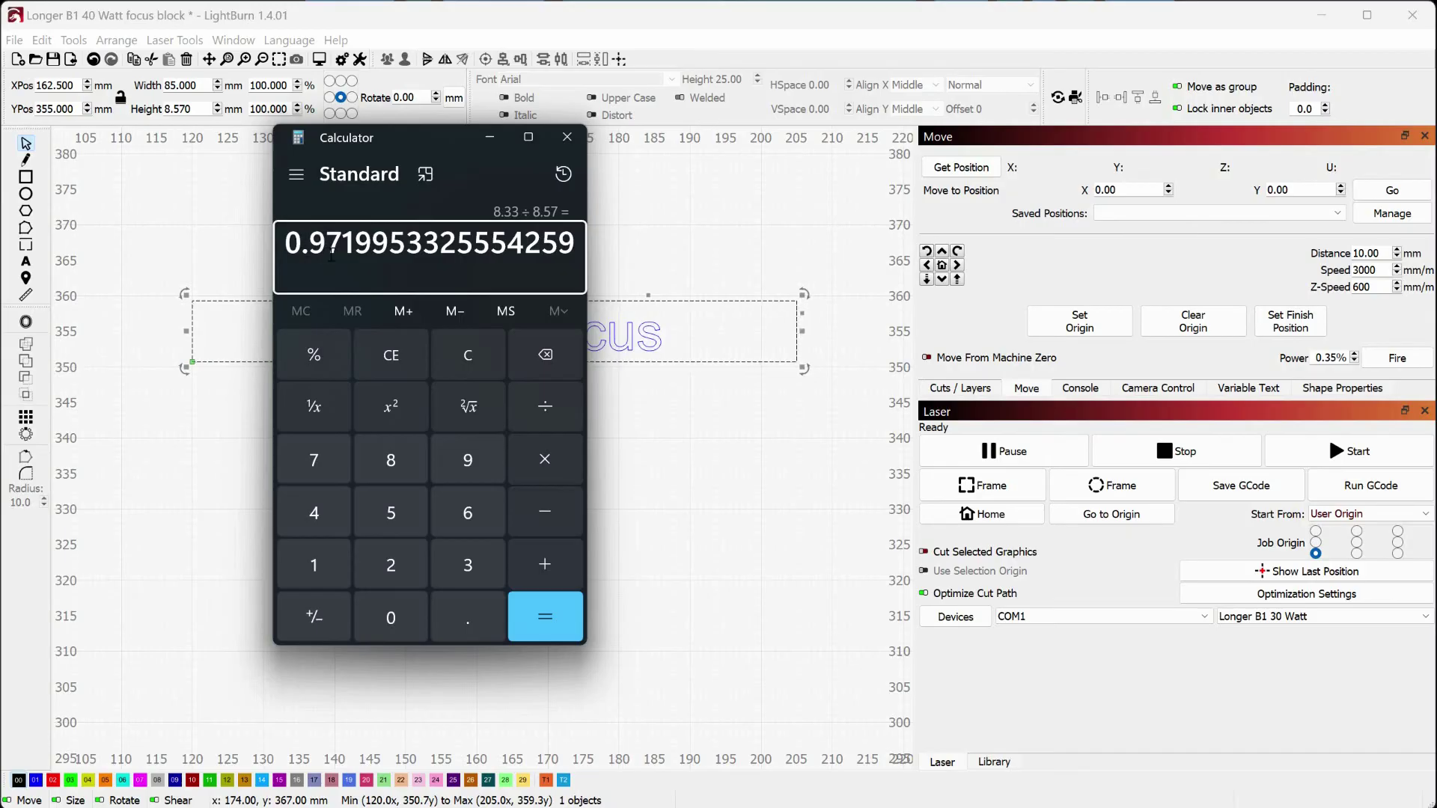
text(*100)
key(Return)
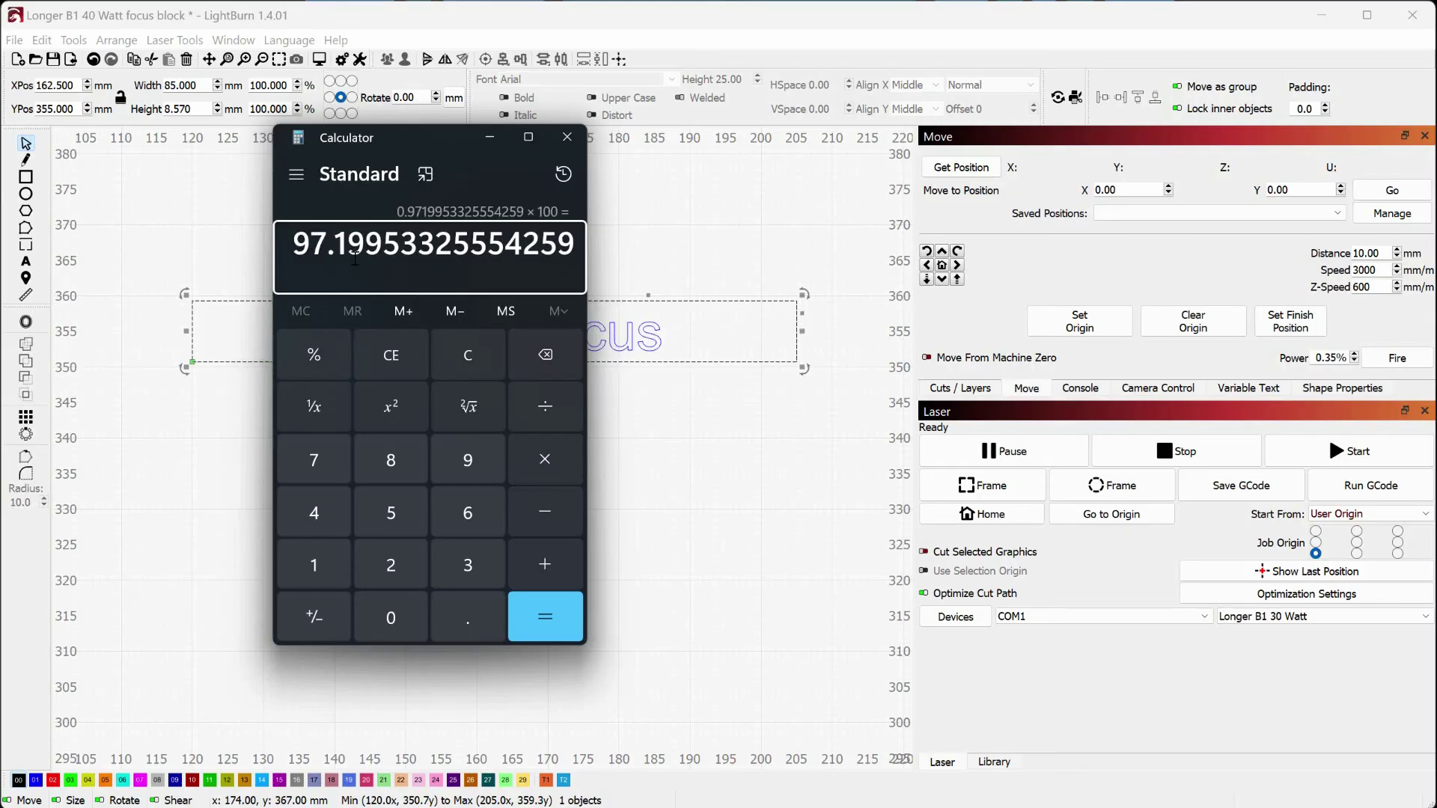
- Return to LightBurn and select both the rectangle and the 'B1 40w Focus' text
click(621, 188)
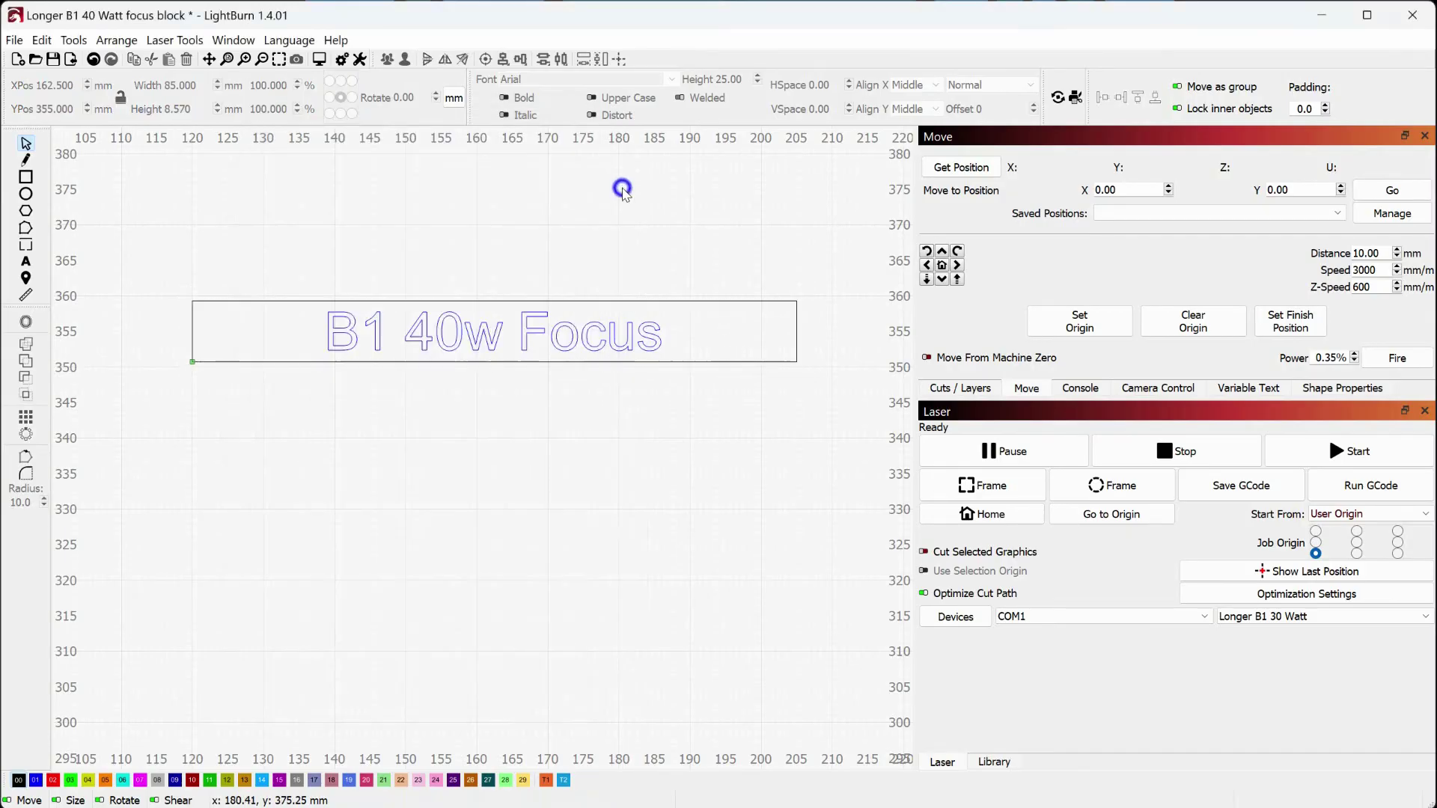
click(512, 300)
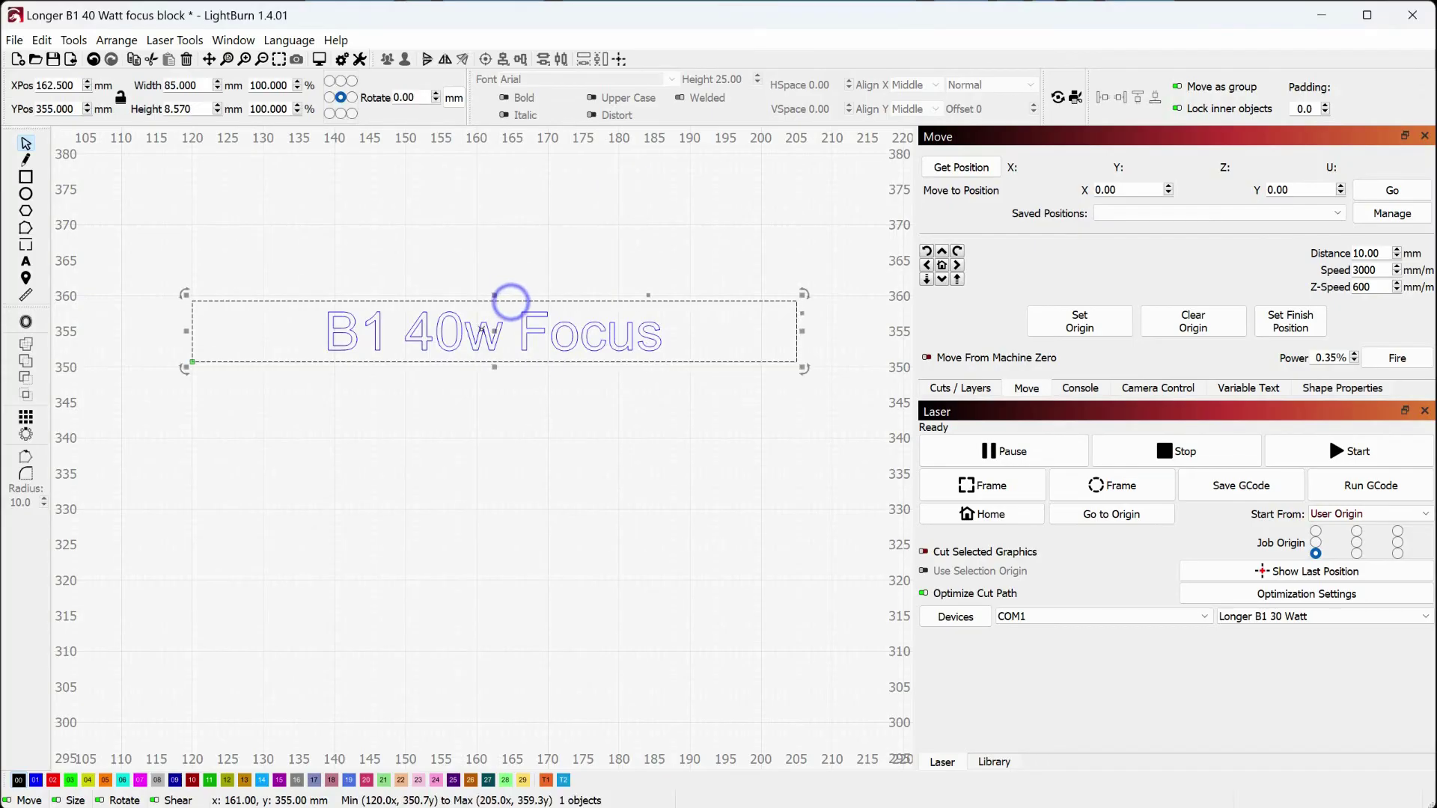
shift+click(481, 333)
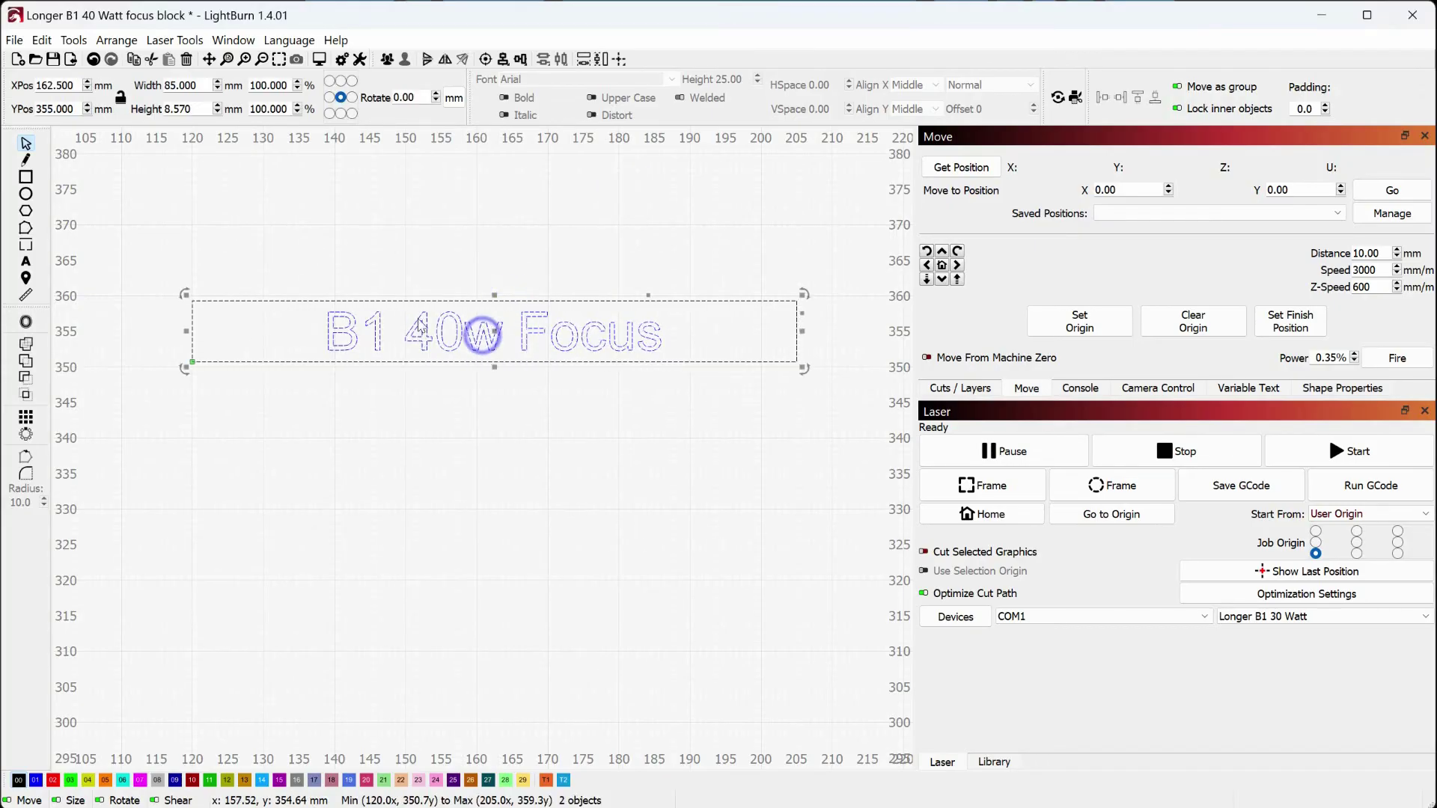